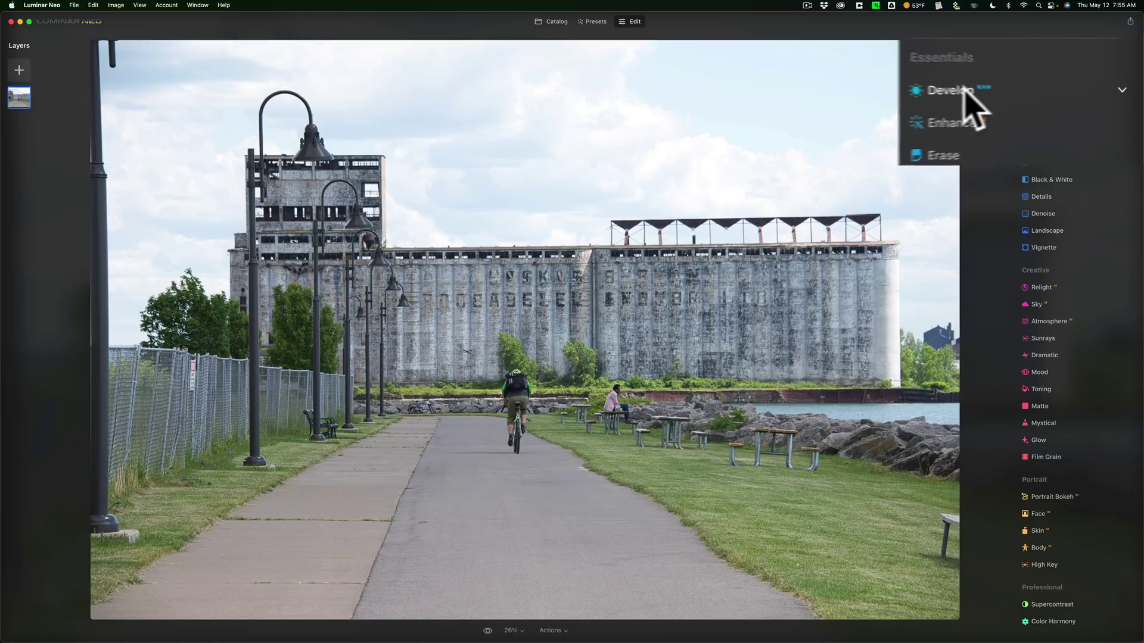
Set Develop Exposure to -0.60, Shadows to 100 and Highlights to -44, then reveal Blacks & Whites.
left_click(1050, 93)
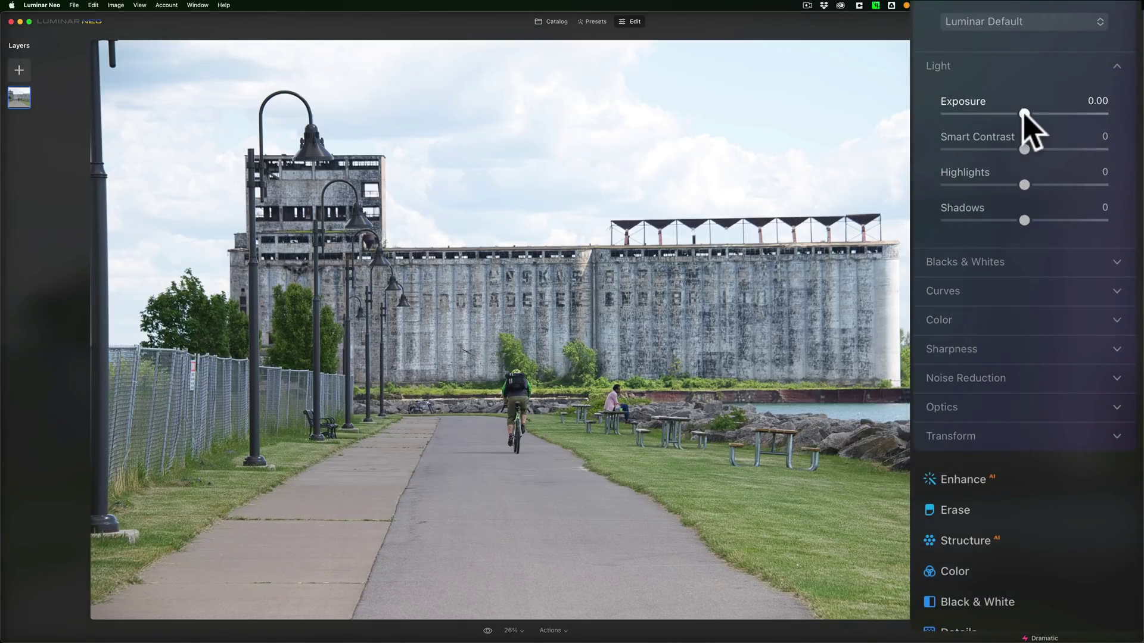
left_click_drag(1022, 113, 1014, 114)
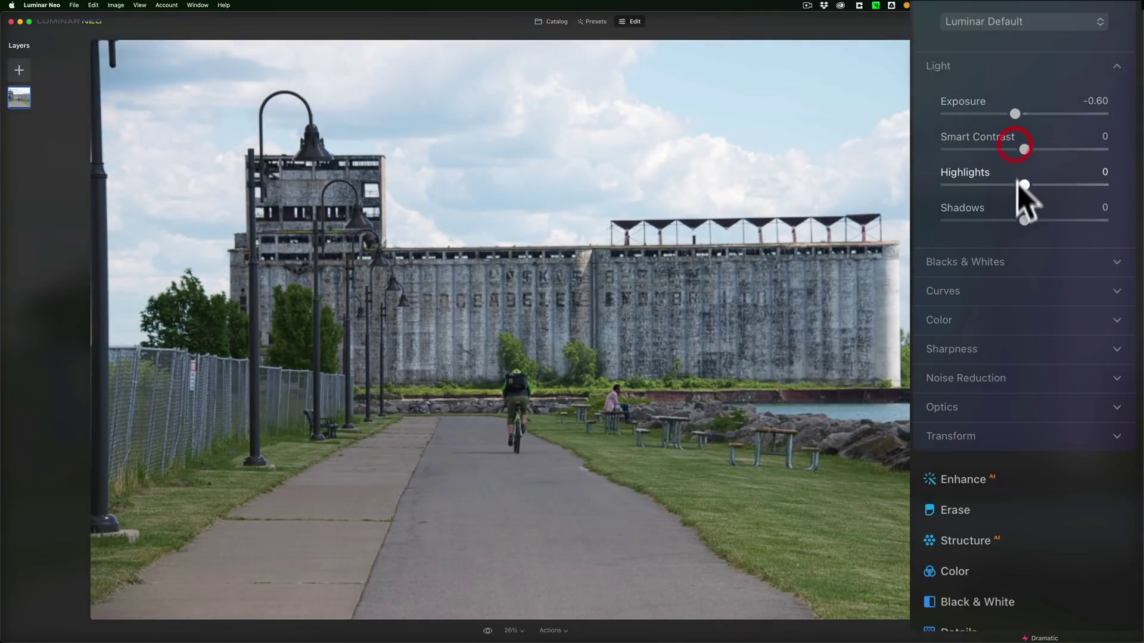
left_click_drag(1024, 221, 1111, 220)
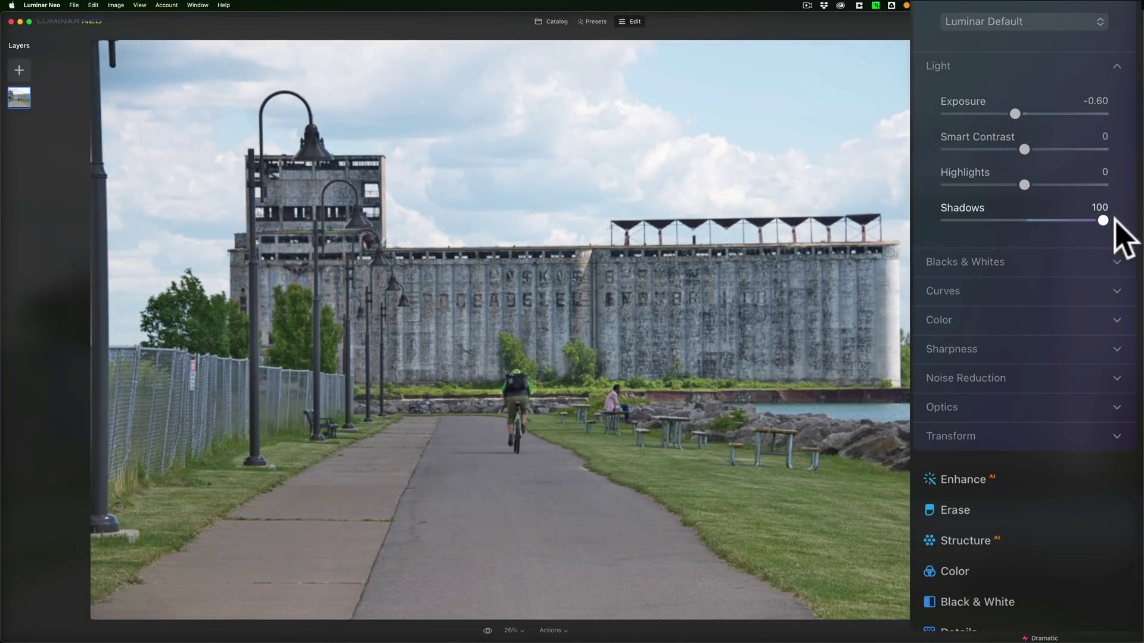
left_click_drag(1024, 185, 988, 185)
left_click(1033, 262)
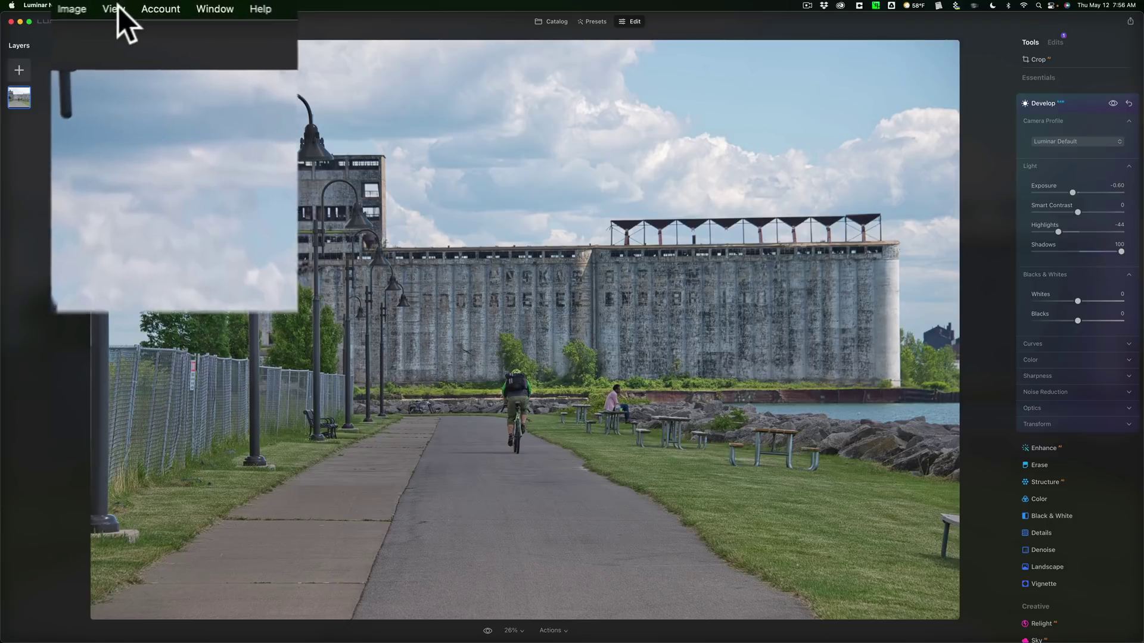
Show the histogram from the View menu and turn on clipping warnings with J.
left_click(140, 5)
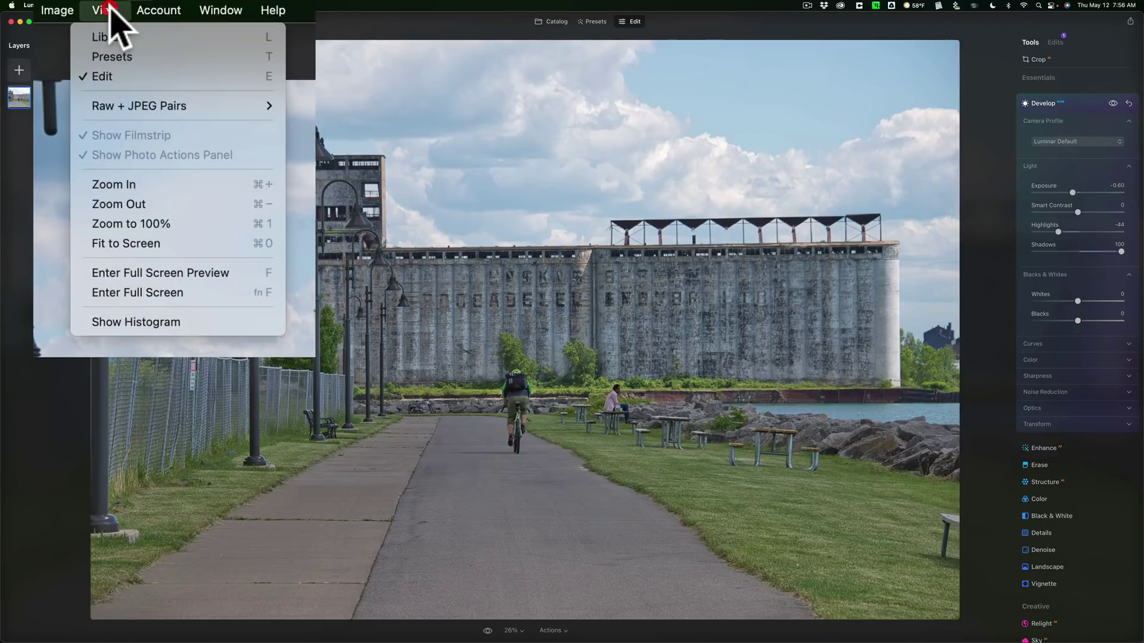
left_click(151, 318)
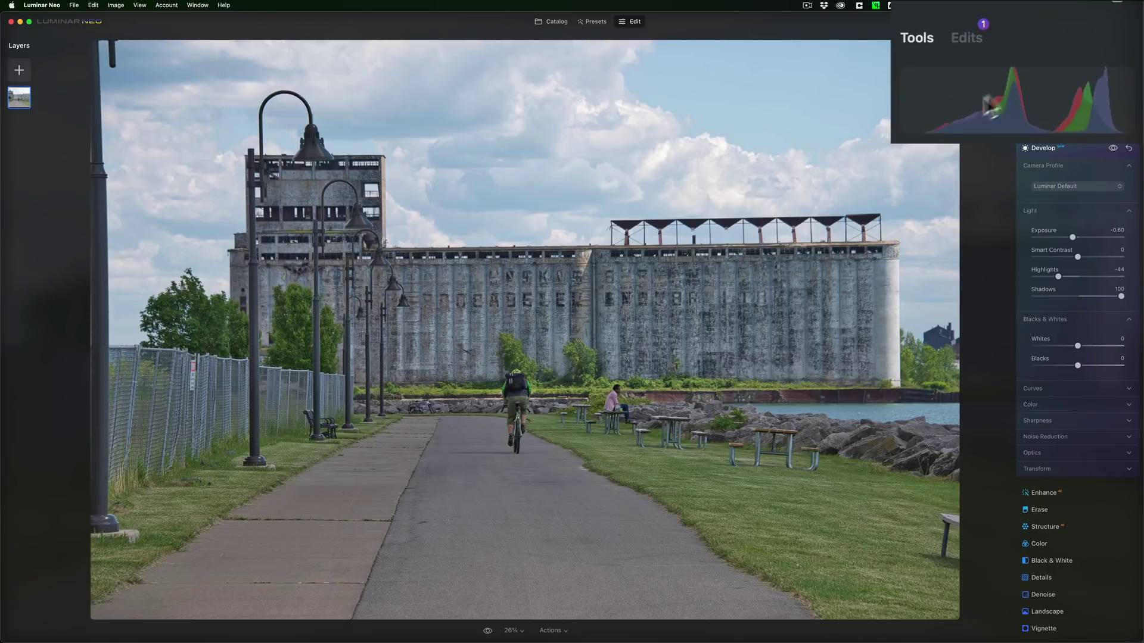
mouse_move(924, 107)
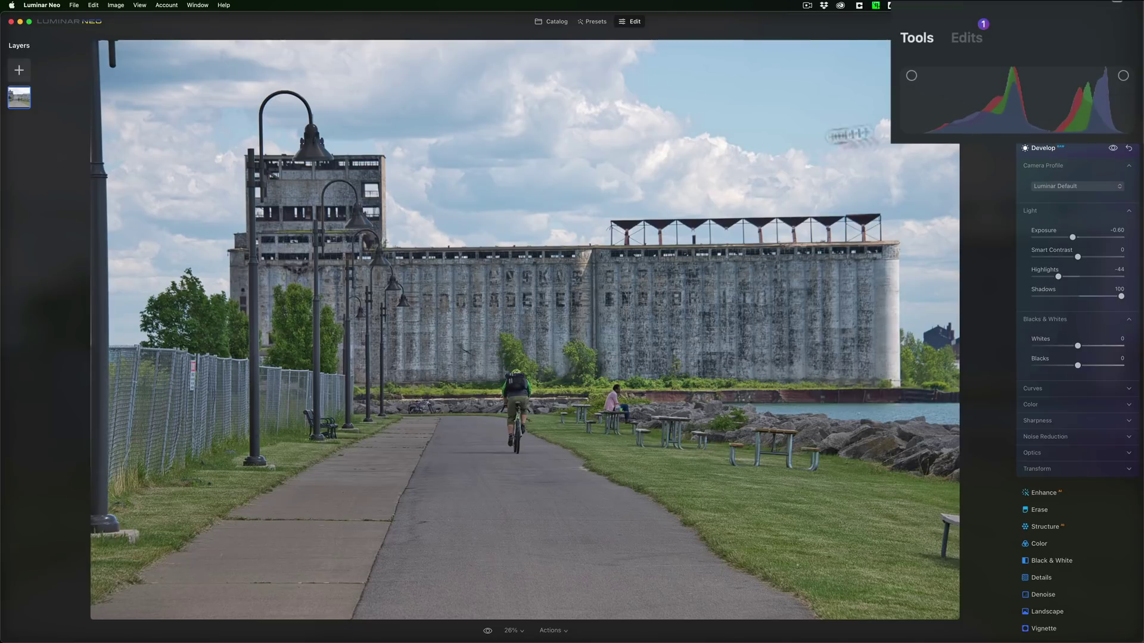
key("j")
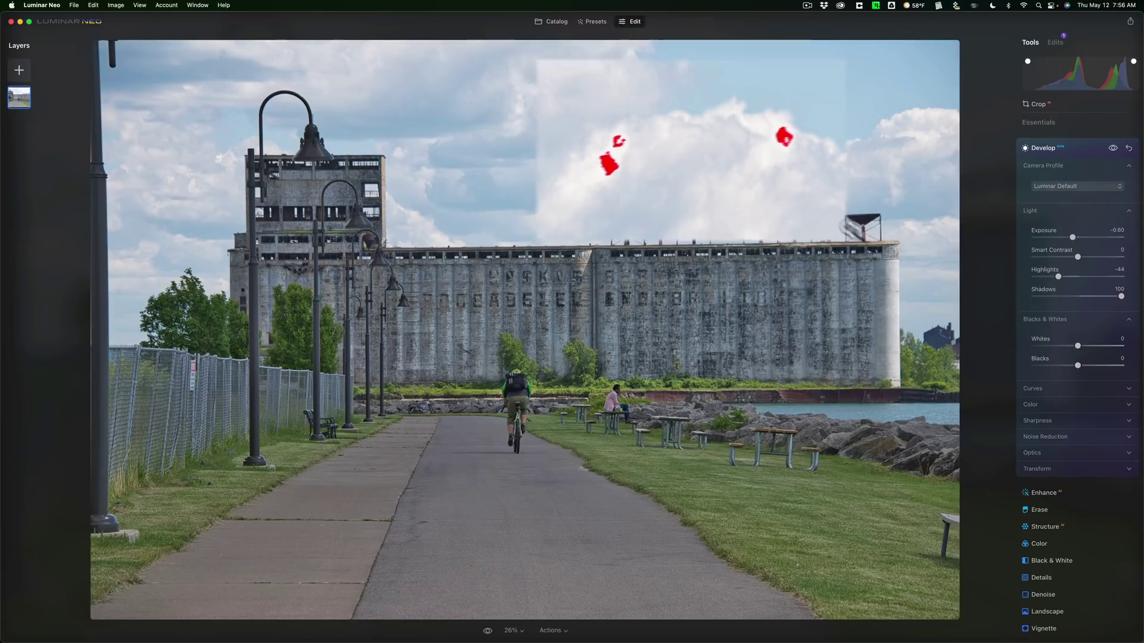
Set Whites to 33 and Blacks to -16 while checking clipping, then hide the warnings.
left_click_drag(1077, 345, 1107, 346)
left_click_drag(1073, 400, 1012, 399)
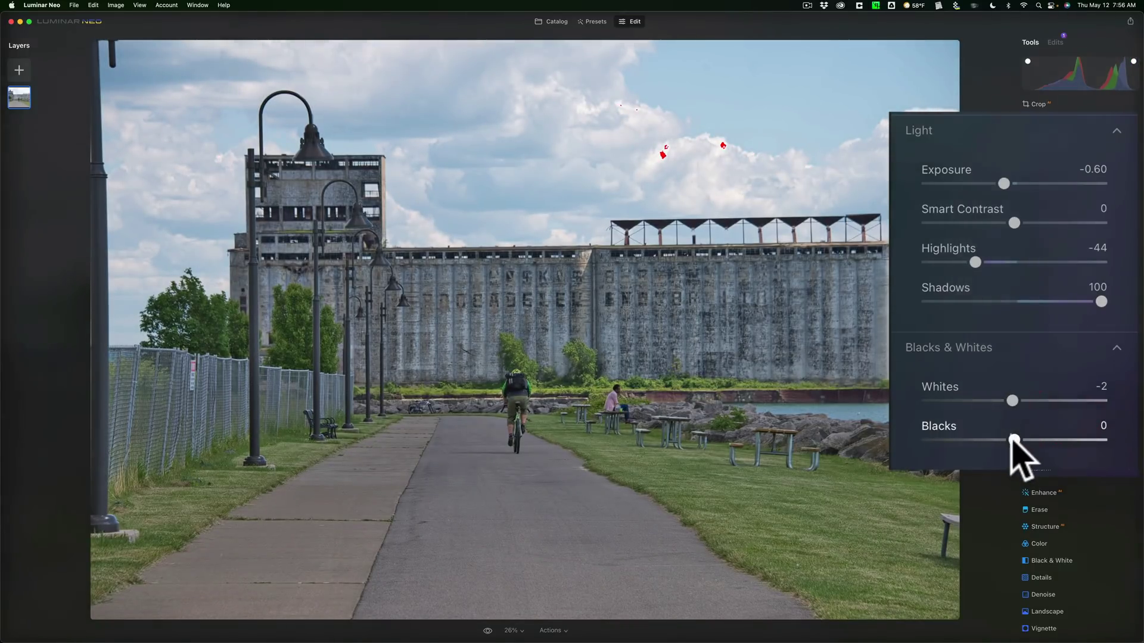
mouse_move(1013, 439)
left_mouse_down()
mouse_move(892, 440)
mouse_move(999, 441)
left_mouse_up()
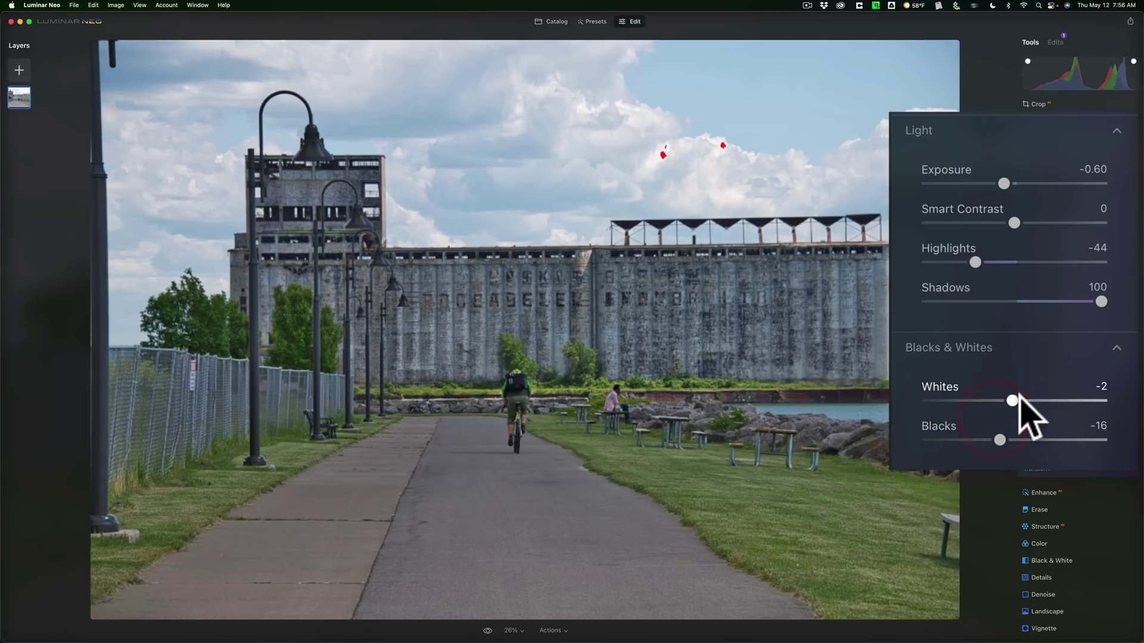
left_click_drag(1014, 400, 1043, 400)
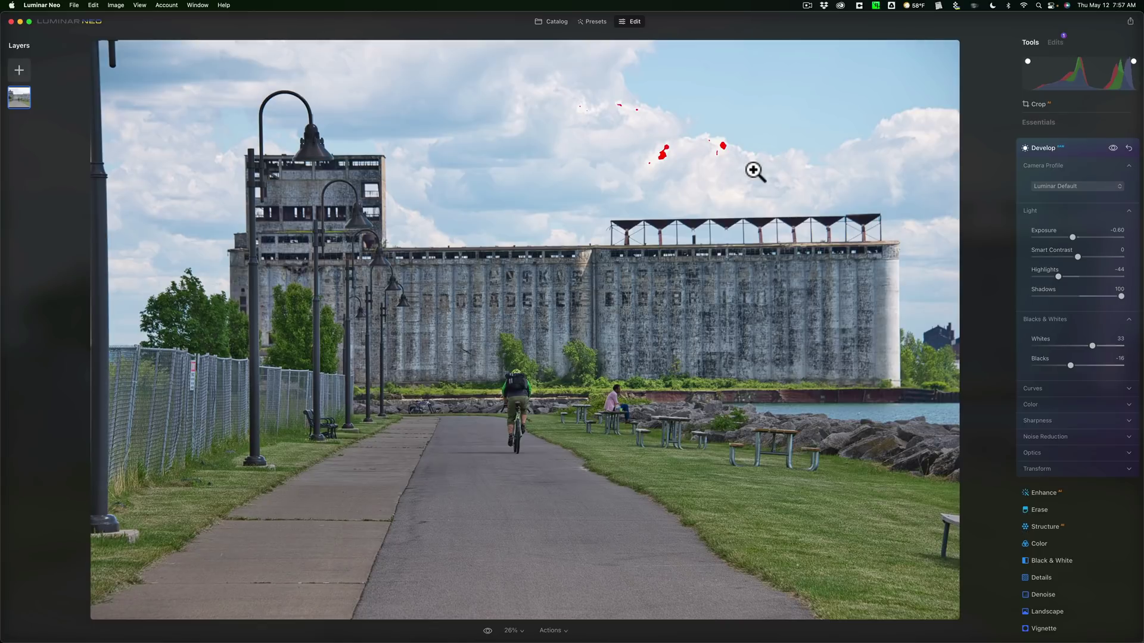
key("j")
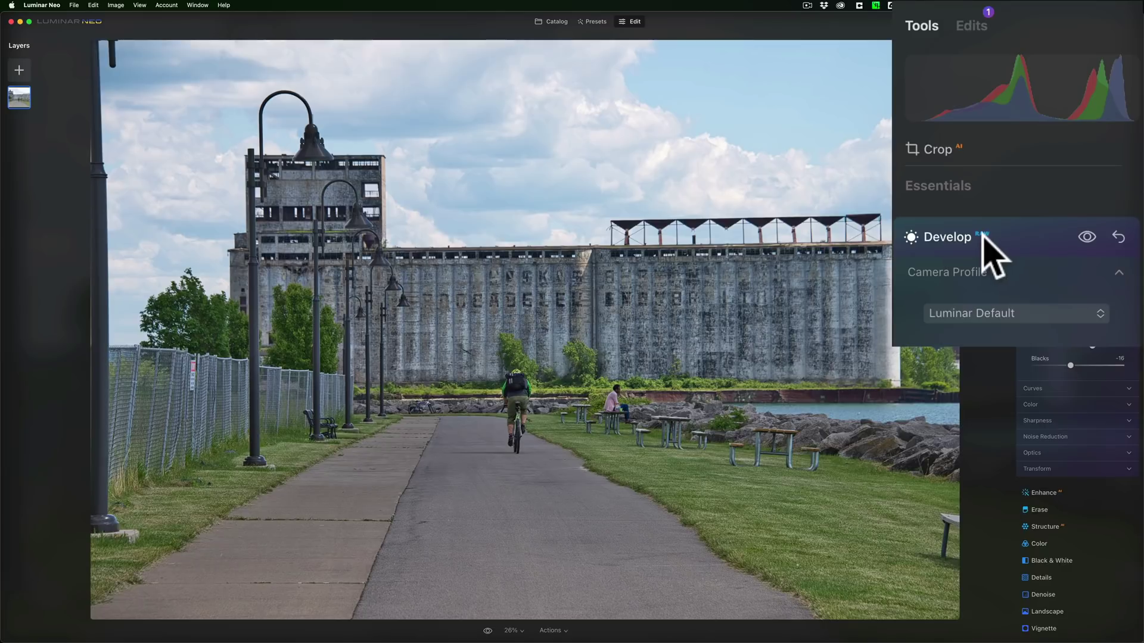
Add a Natural Ground AI mask to Develop covering the grass beside the path.
left_click(1017, 233)
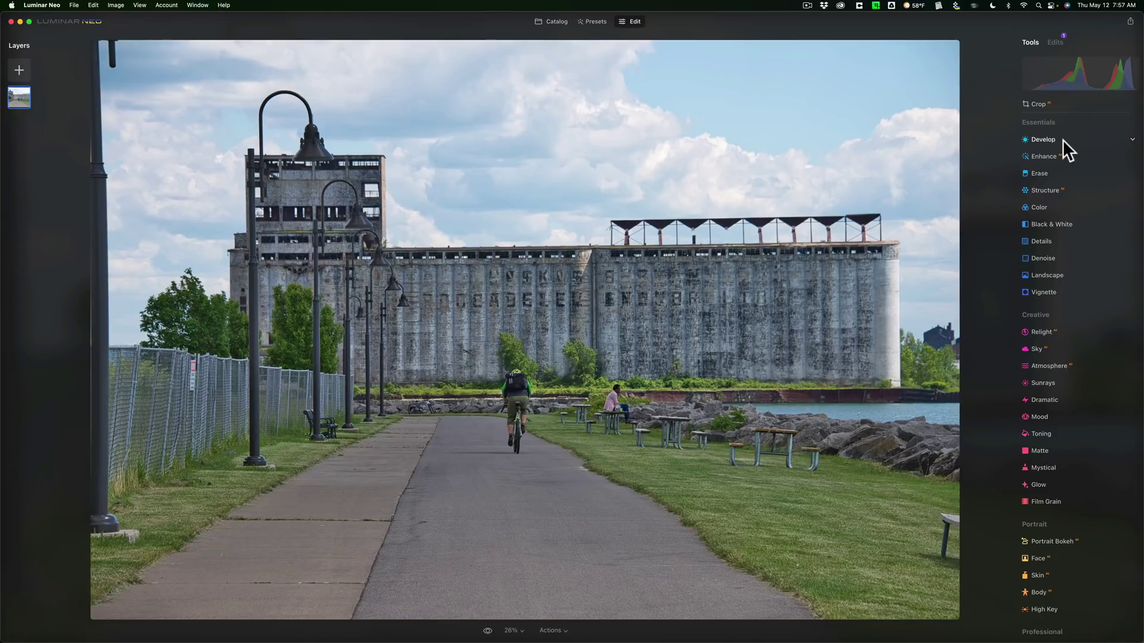
left_click(1063, 140)
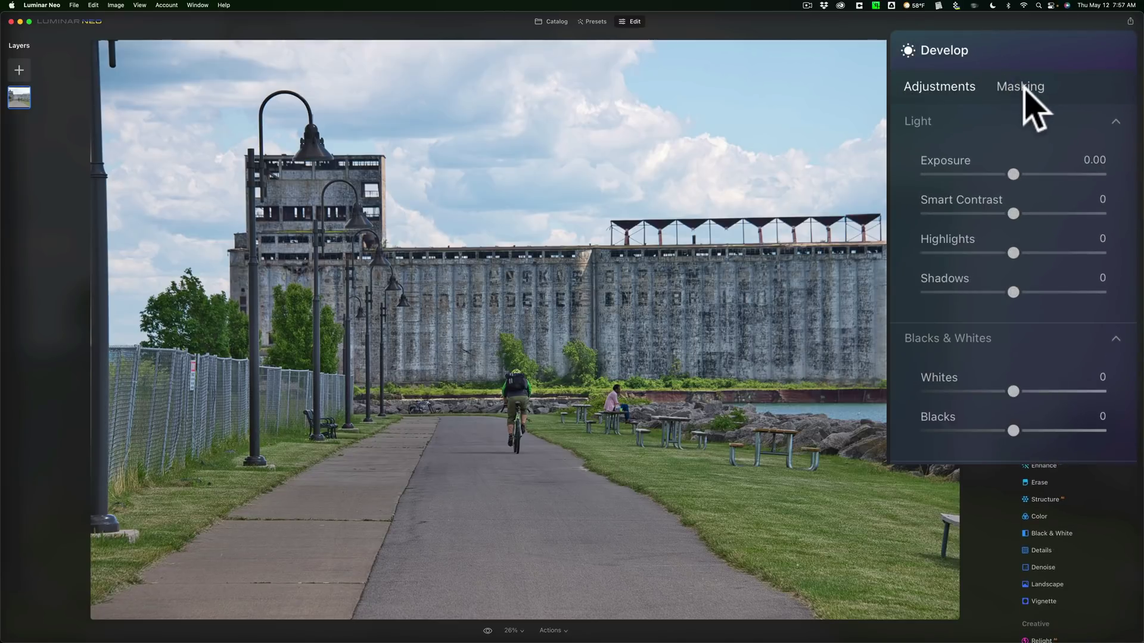
left_click(1022, 87)
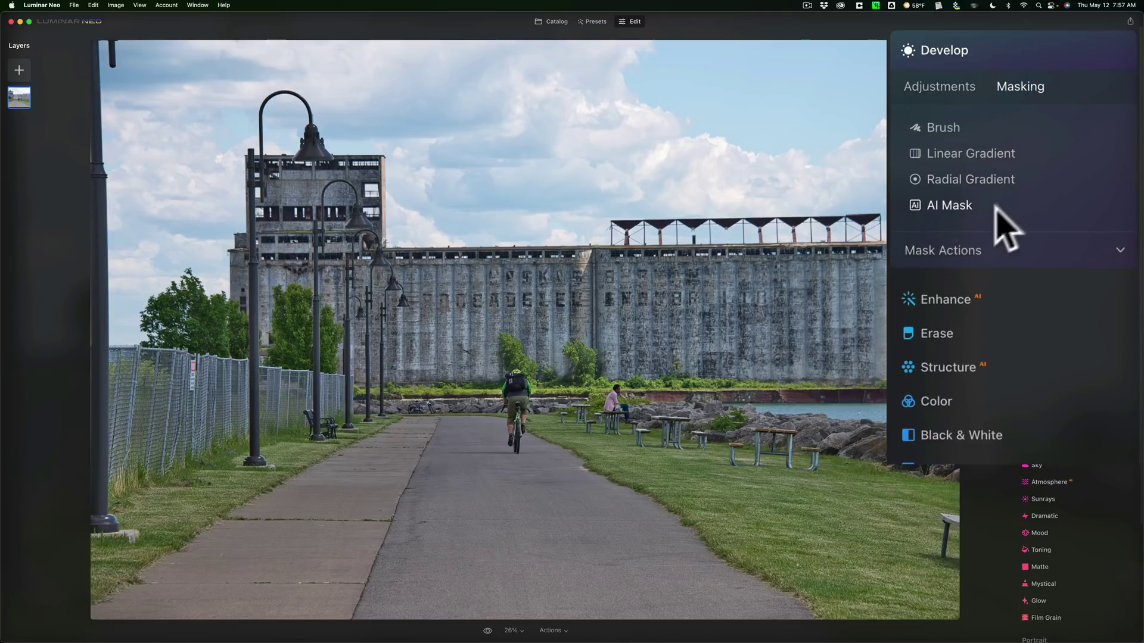
left_click(956, 209)
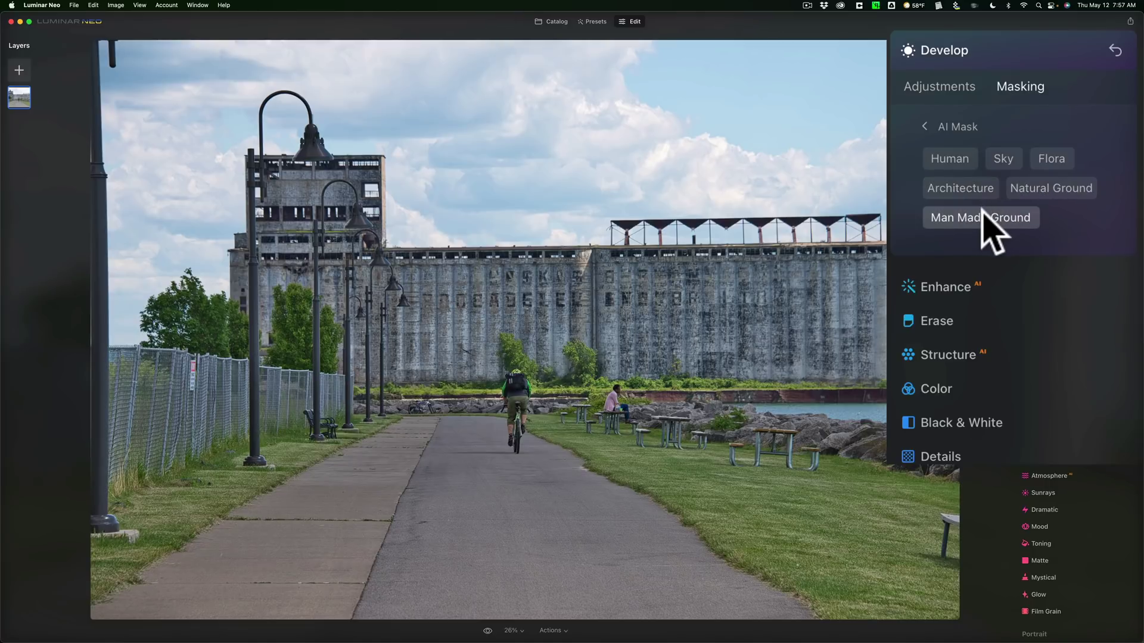
left_click(1042, 184)
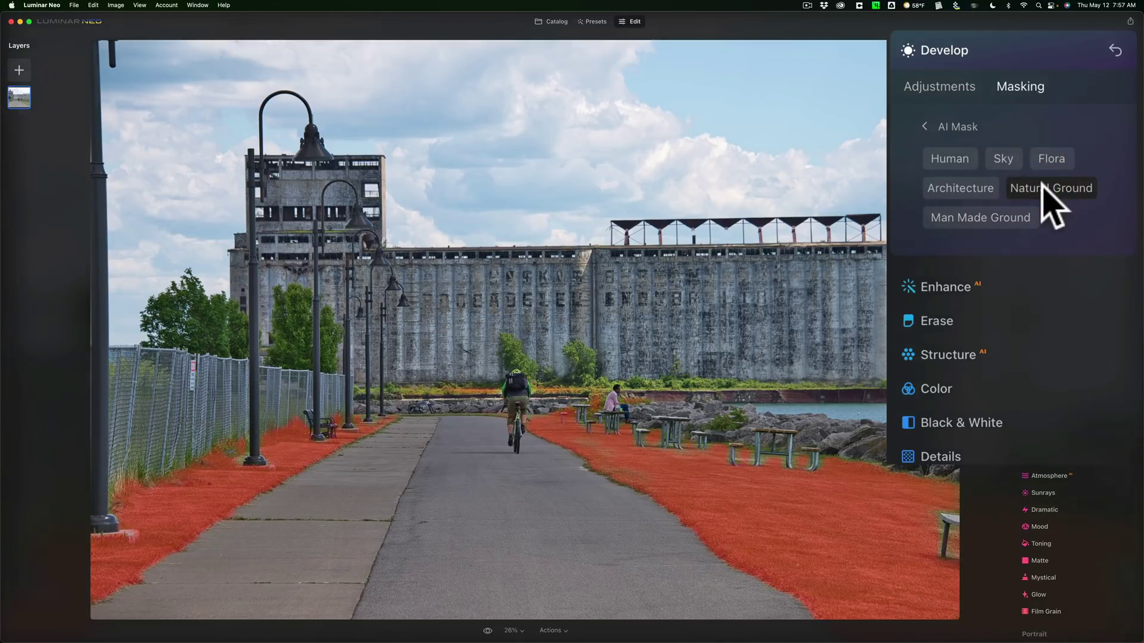
Brighten the masked grass with Develop Exposure 0.37, resetting once while experimenting.
left_click(950, 87)
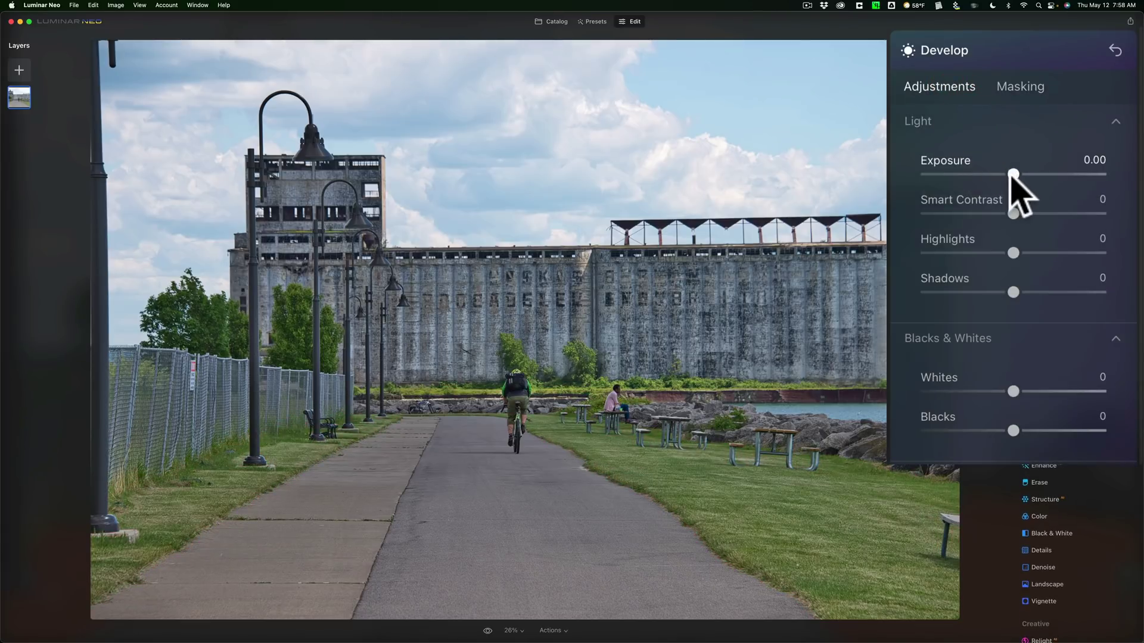
mouse_move(1013, 174)
left_mouse_down()
mouse_move(1075, 174)
mouse_move(1028, 174)
left_mouse_up()
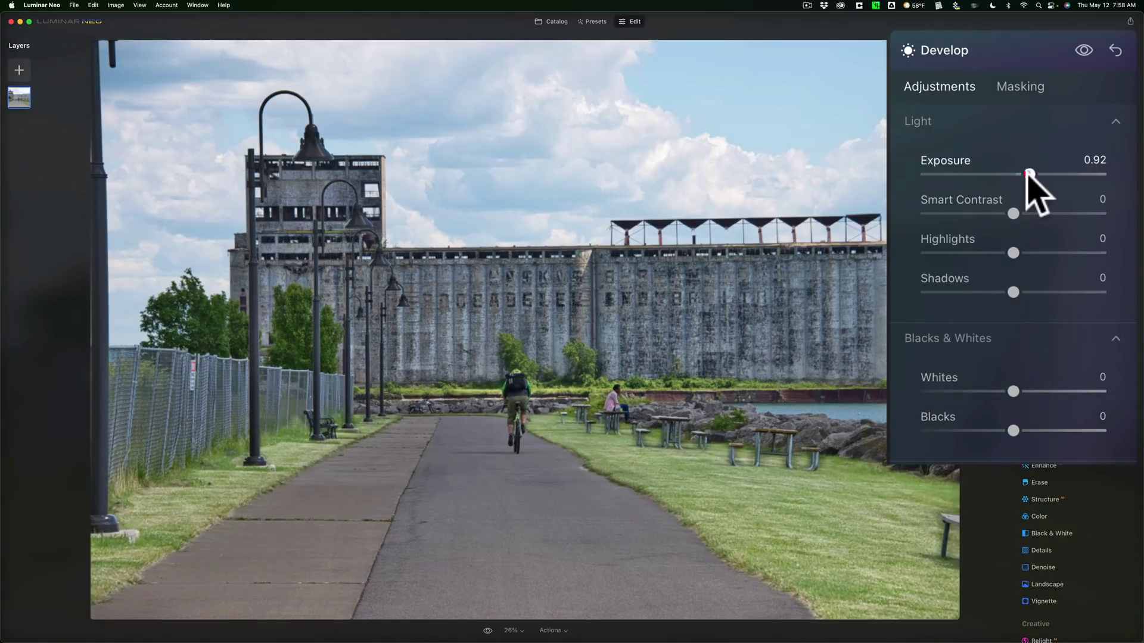
double_click(1029, 174)
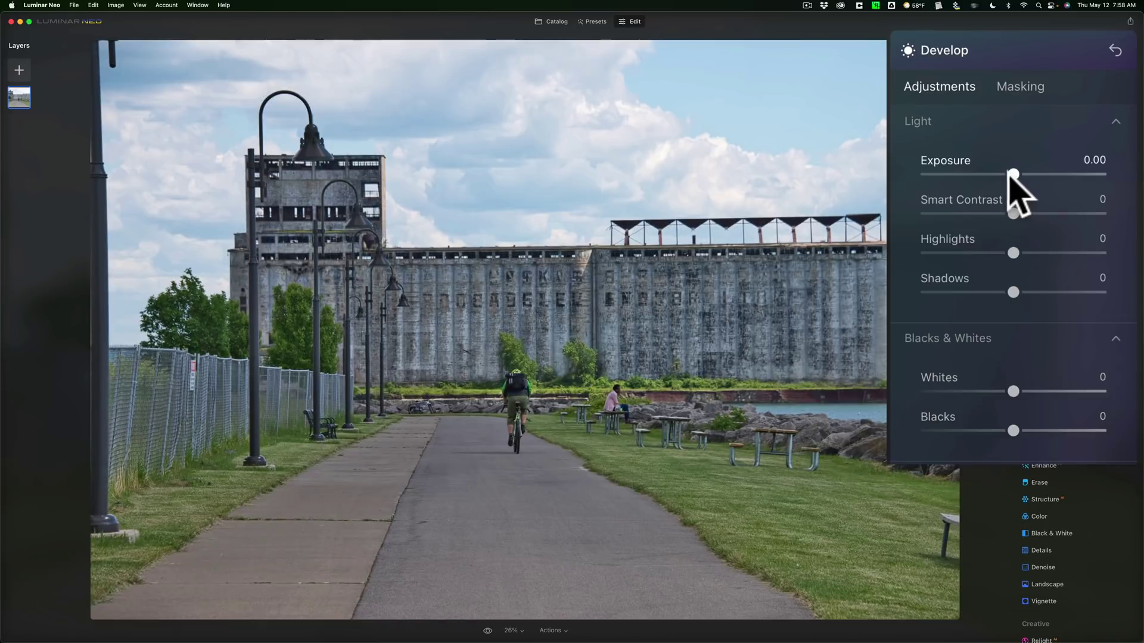
left_click_drag(1010, 173, 1018, 175)
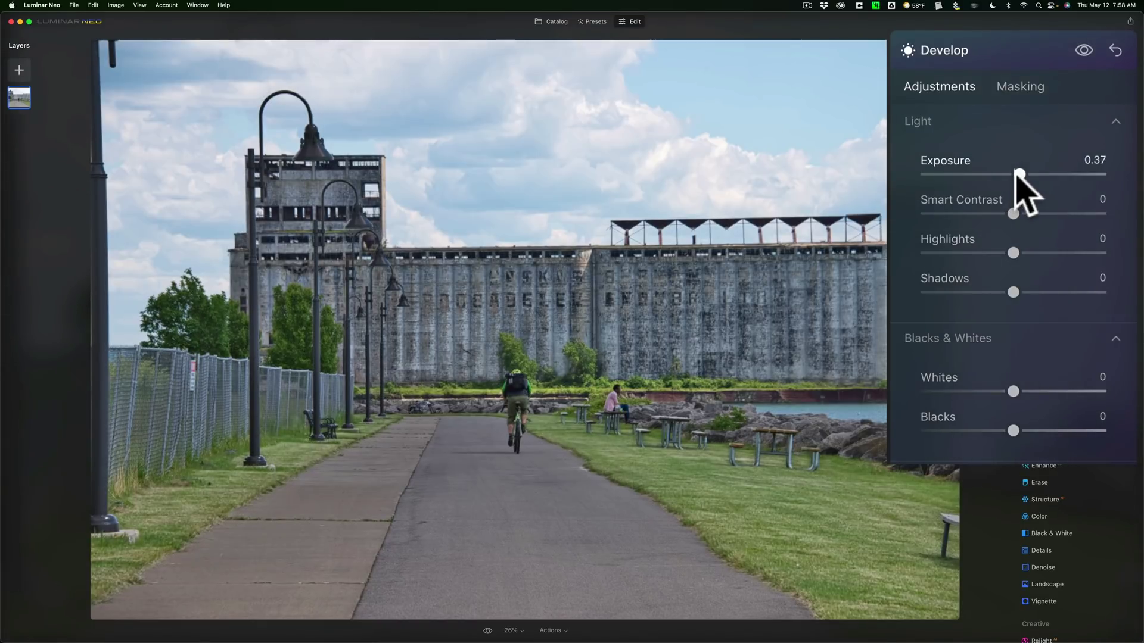
left_click(1017, 174)
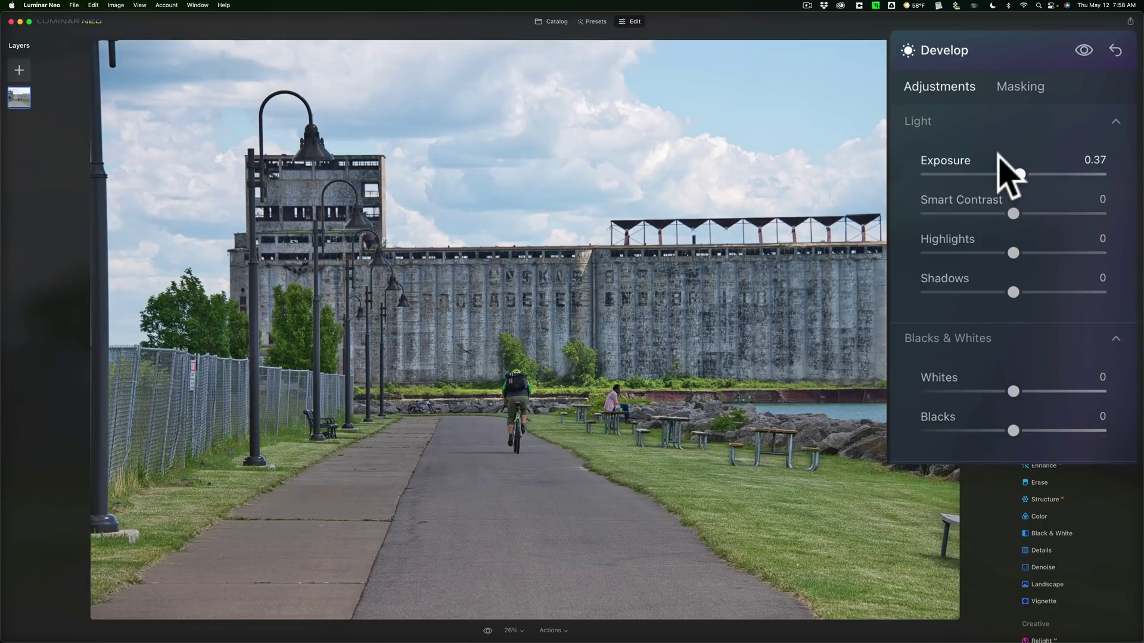
Add a Man Made Ground AI mask in Develop covering the paved path.
left_click(984, 37)
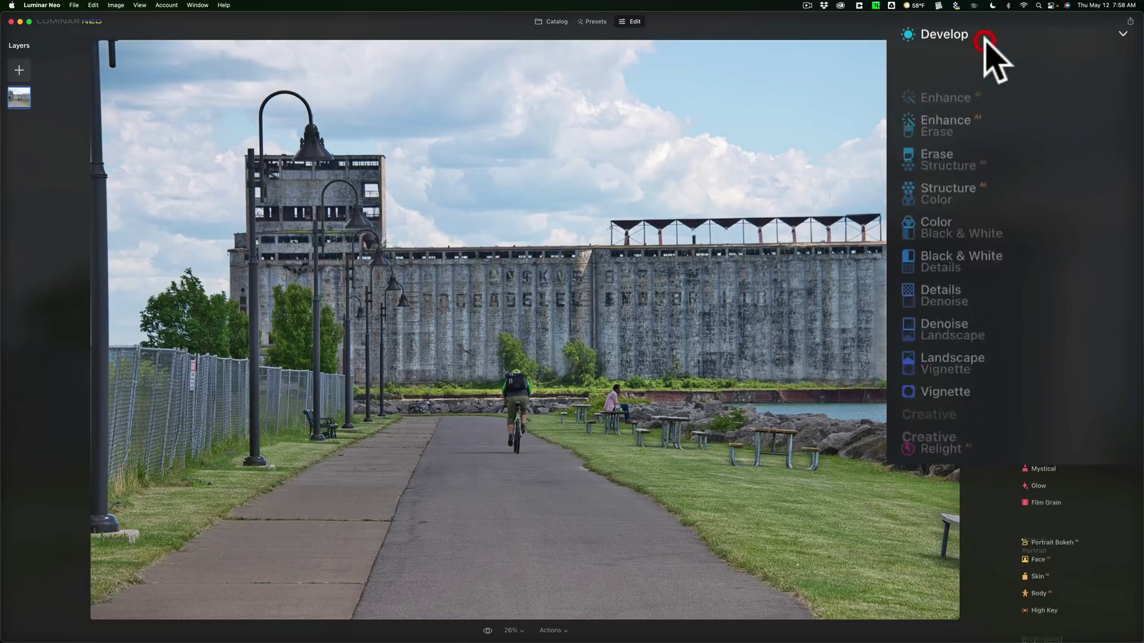
left_click(988, 31)
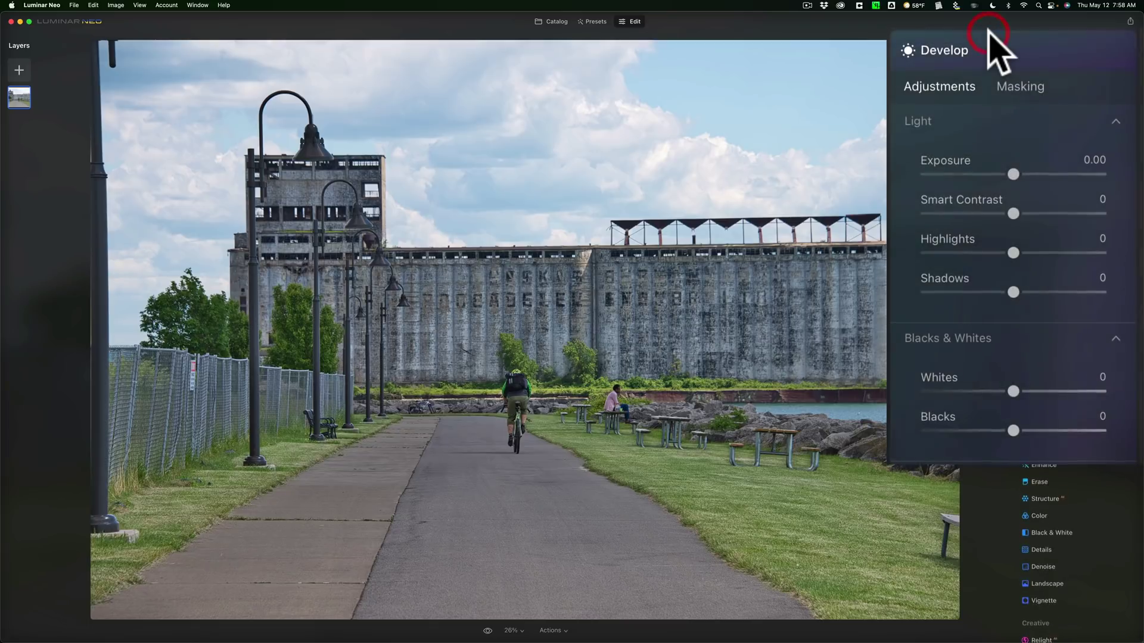
left_click(1006, 85)
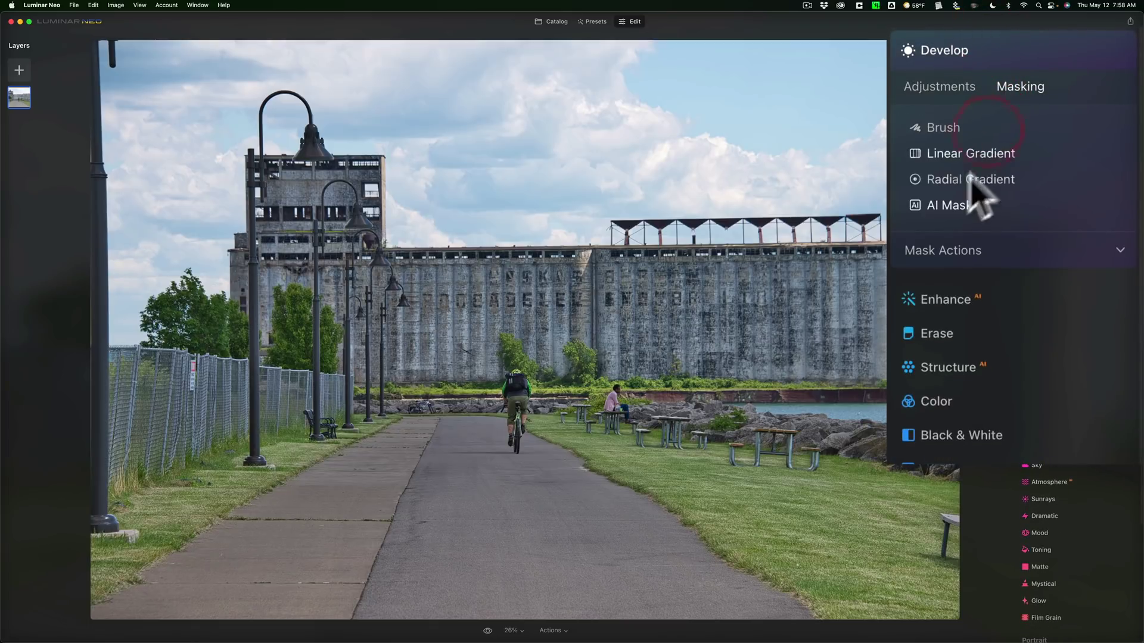
left_click(953, 208)
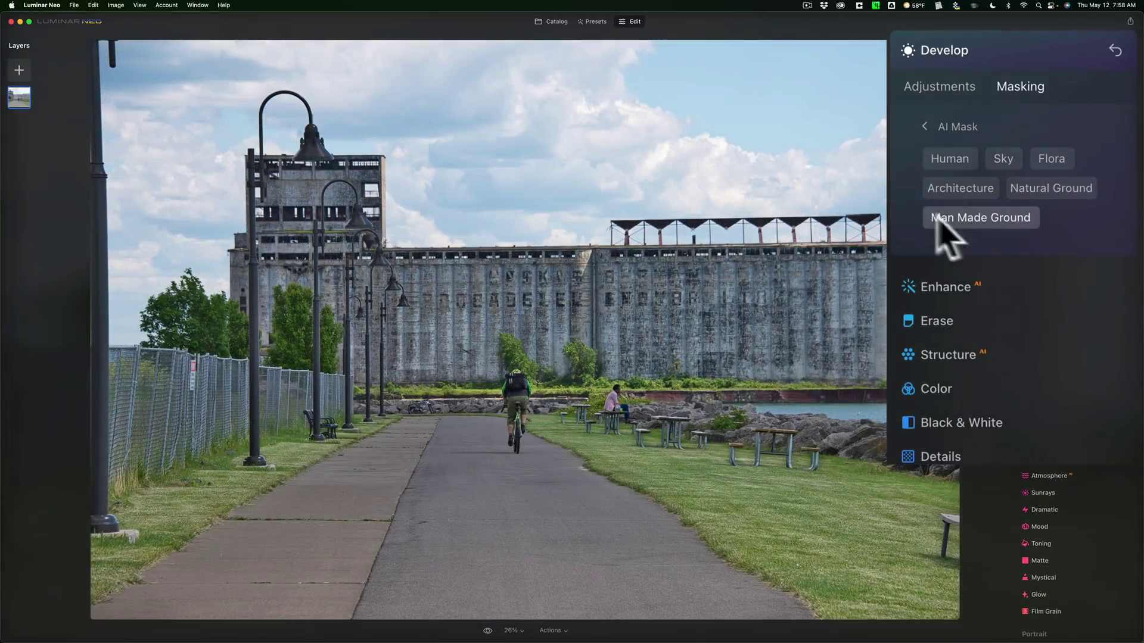
left_click(965, 216)
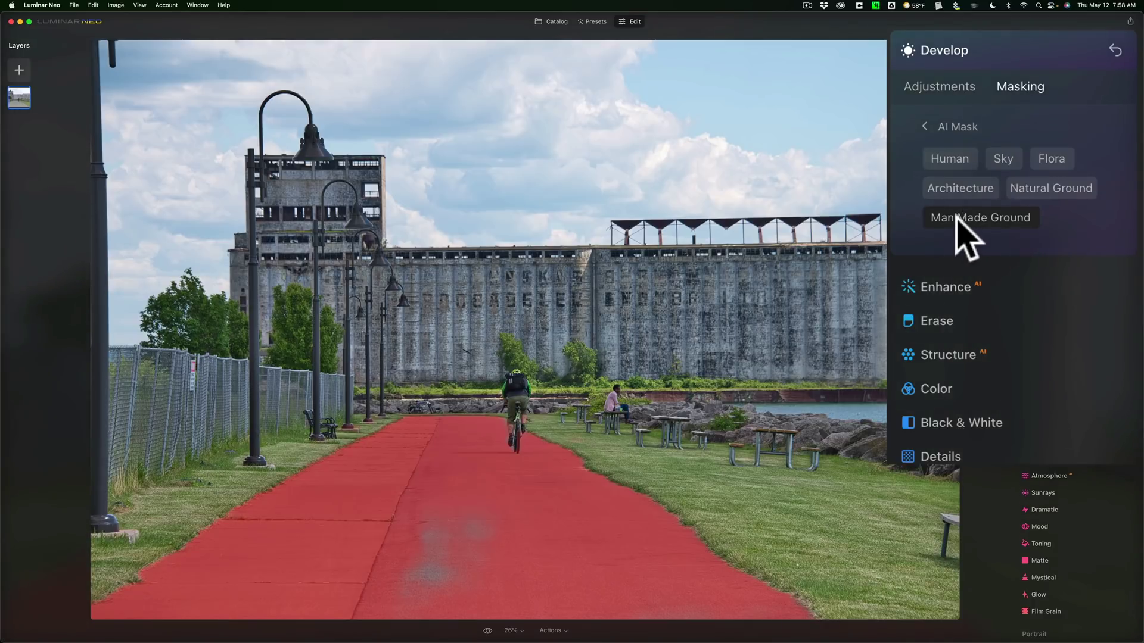
Darken the masked path with Exposure -0.33 and collapse Develop.
left_click(934, 86)
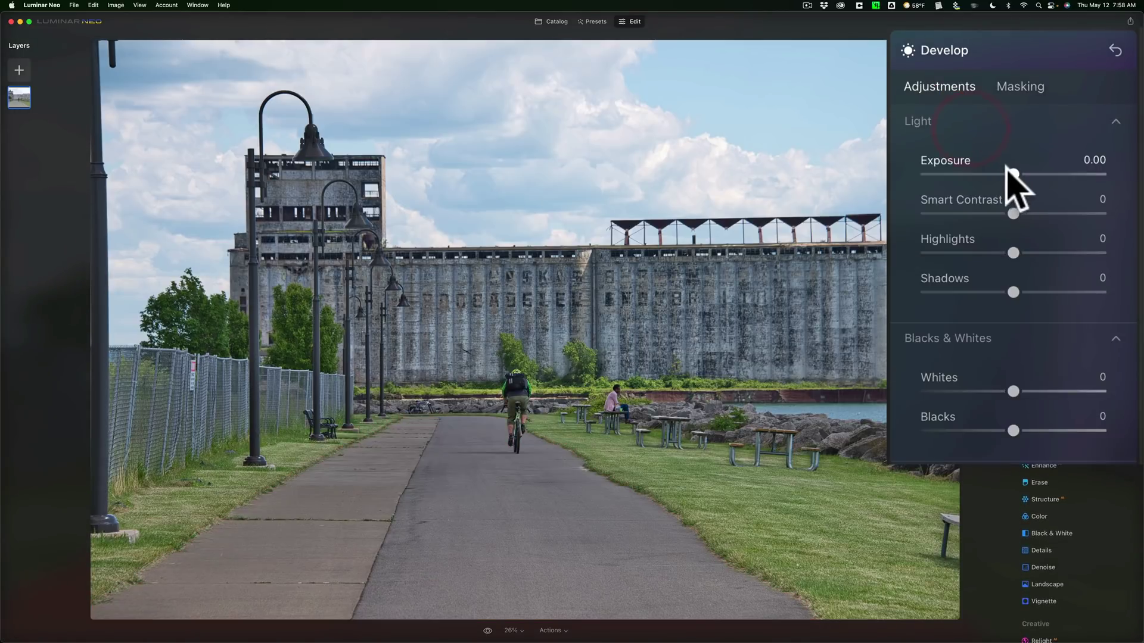
left_click_drag(1008, 168, 1003, 167)
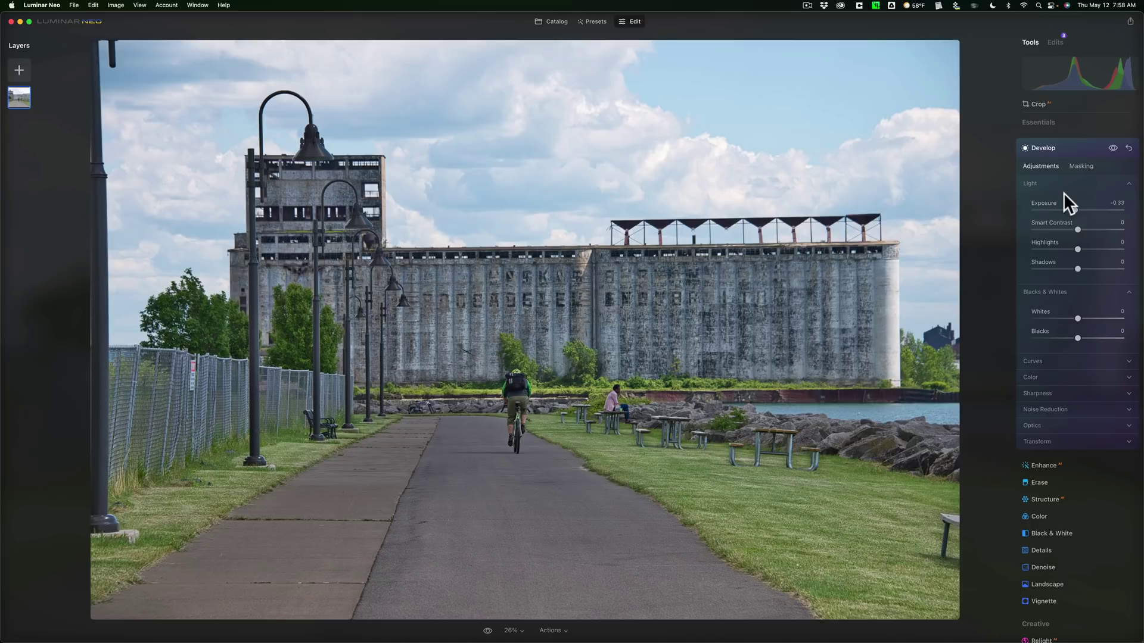
left_click(1074, 143)
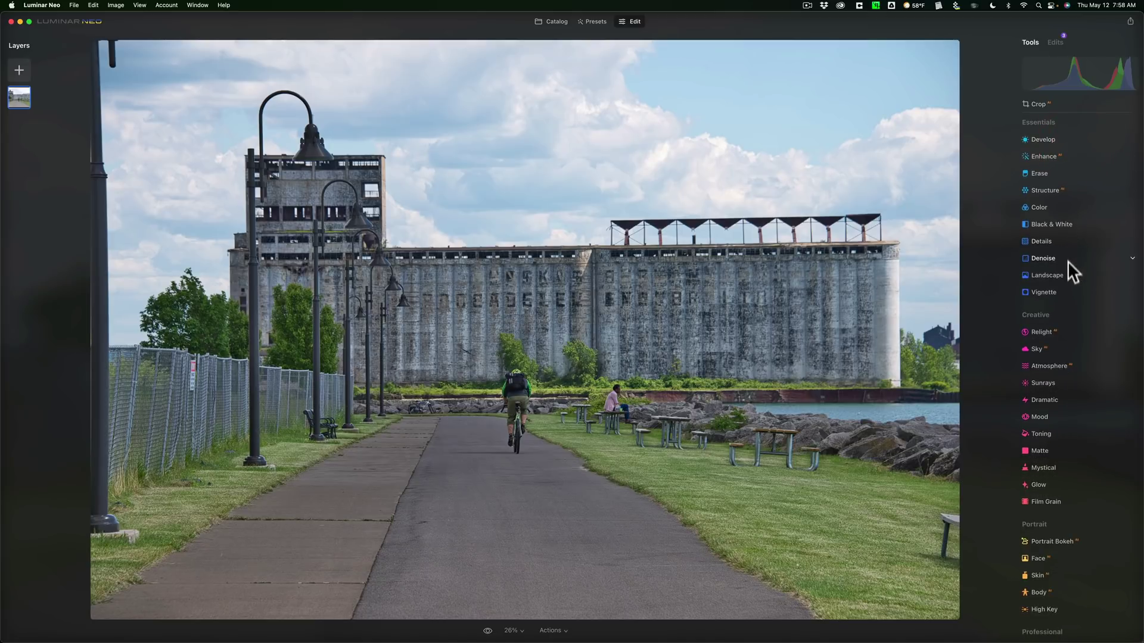
Open Structure and limit it to the grain elevator with an Architecture AI mask.
left_click(1044, 188)
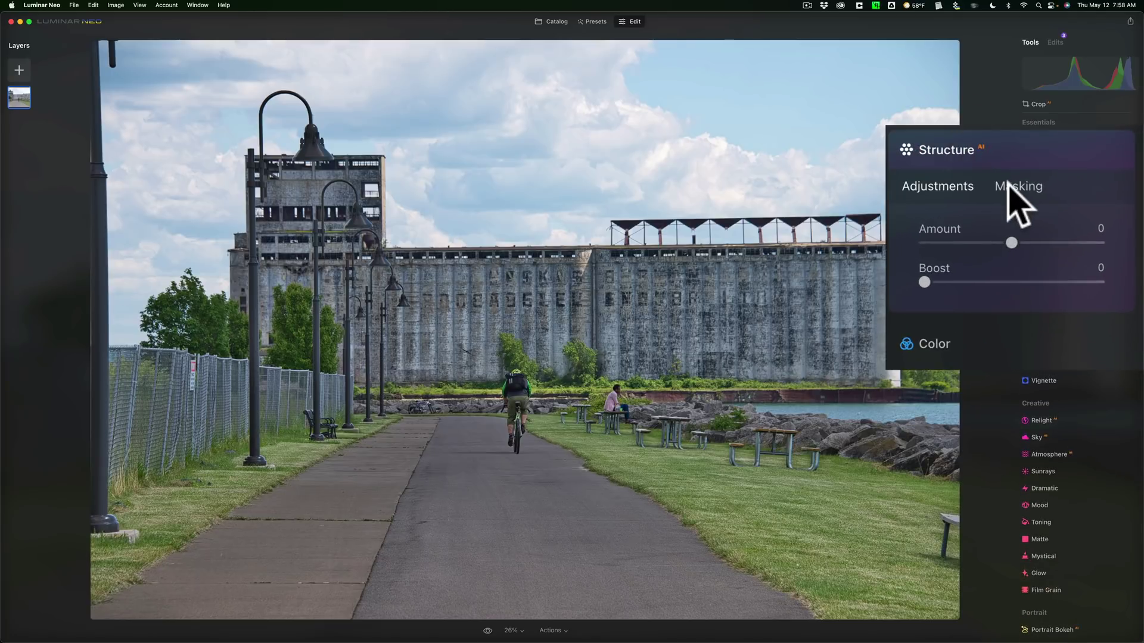
left_click(1008, 184)
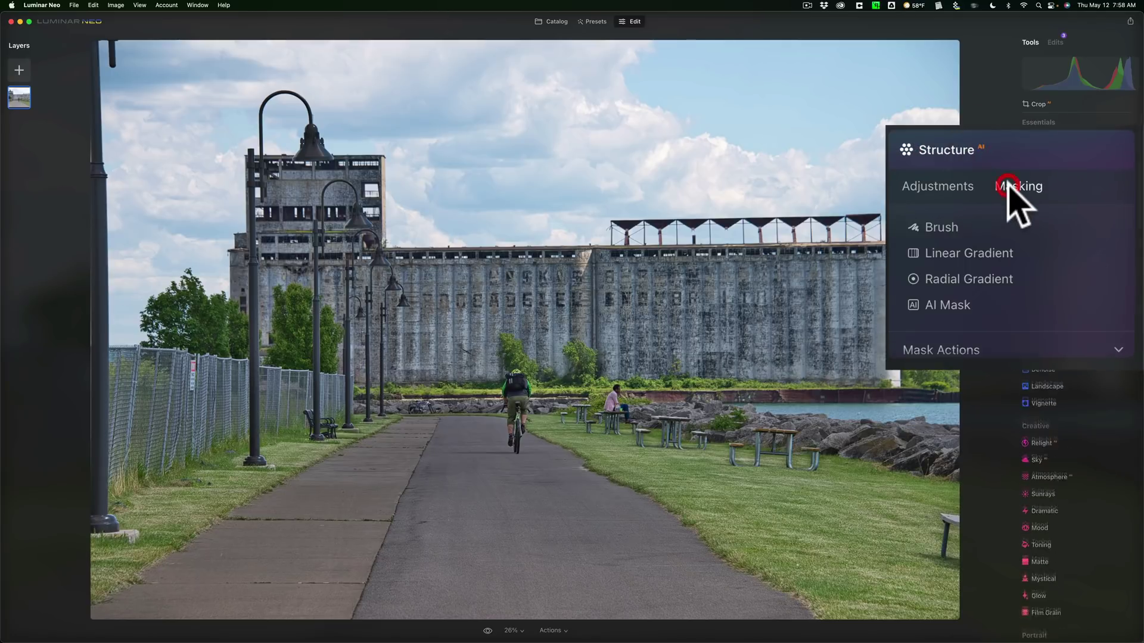
left_click(943, 303)
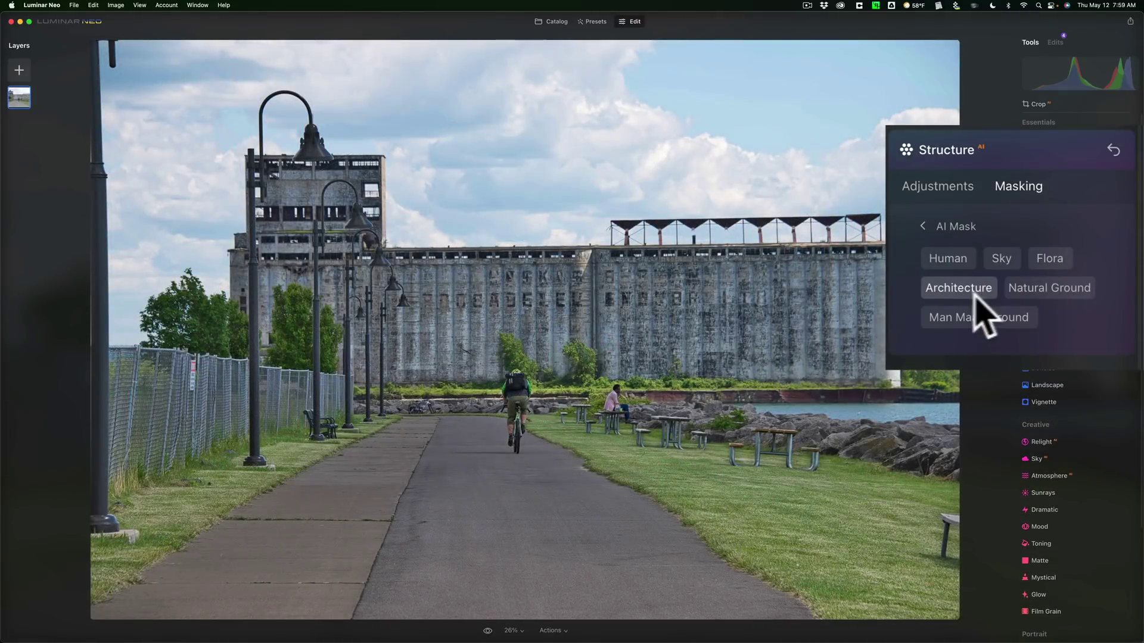
left_click(958, 287)
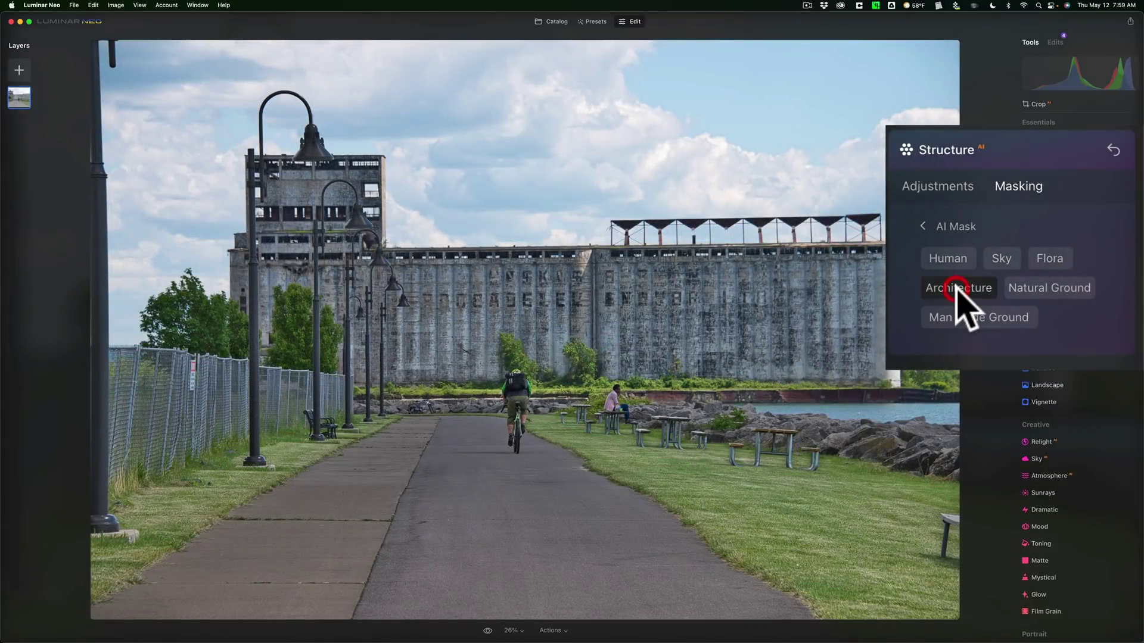
Set Structure Amount to 31 and Boost to 13, then collapse Structure.
left_click(927, 185)
left_click_drag(1010, 242, 989, 250)
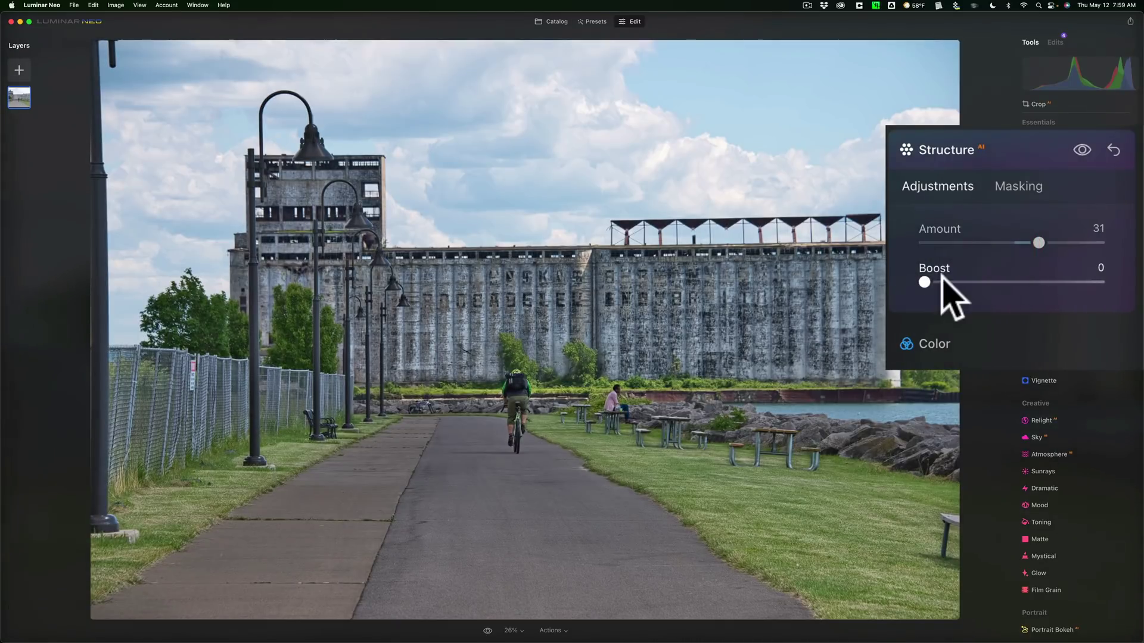
left_click_drag(926, 282, 948, 282)
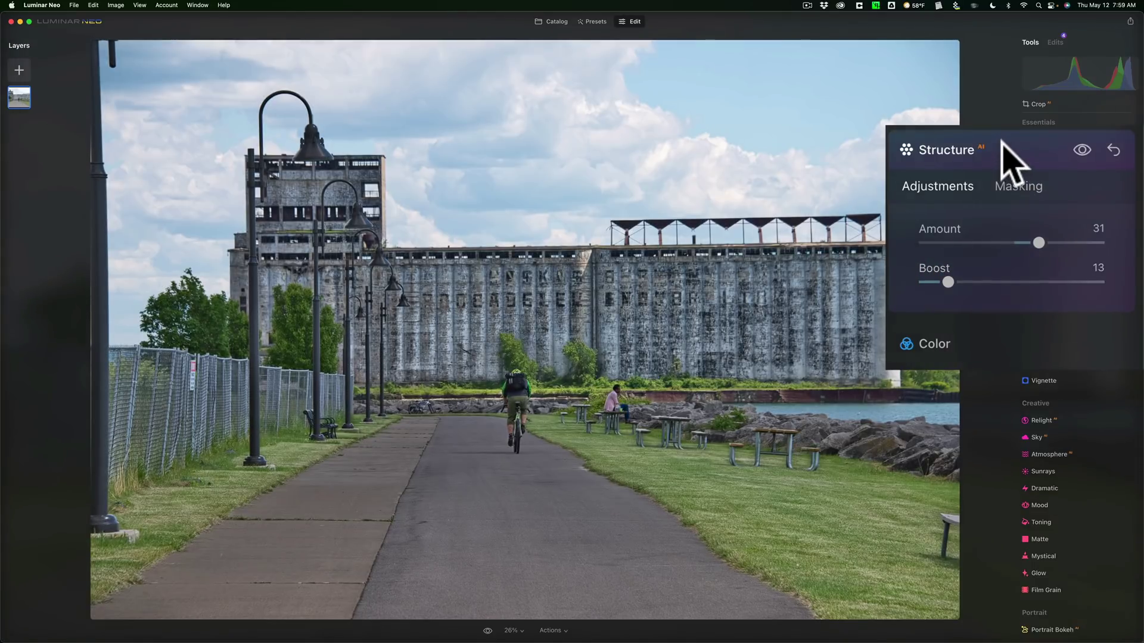
left_click(1067, 192)
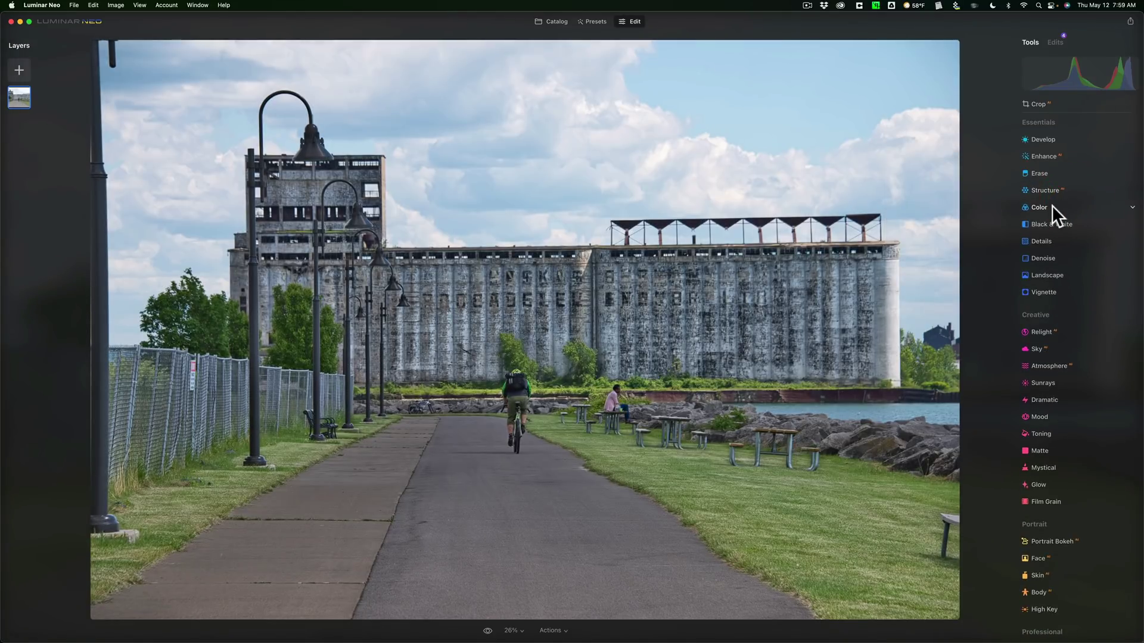
Open Color and restrict it to the sky with a Sky AI mask.
left_click(1052, 207)
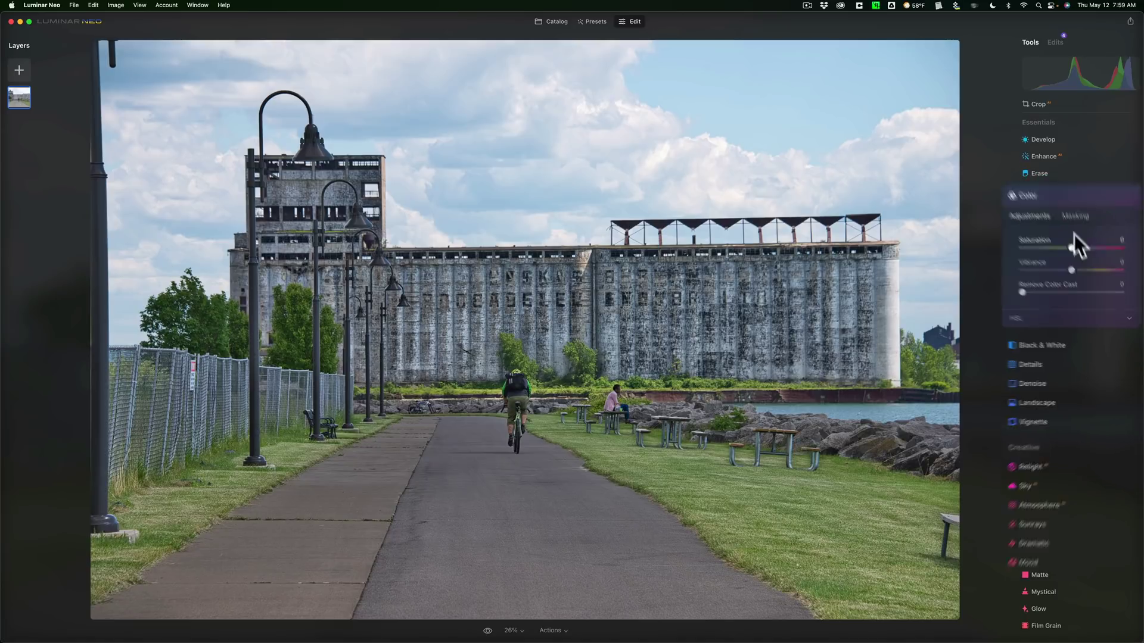
left_click(1080, 234)
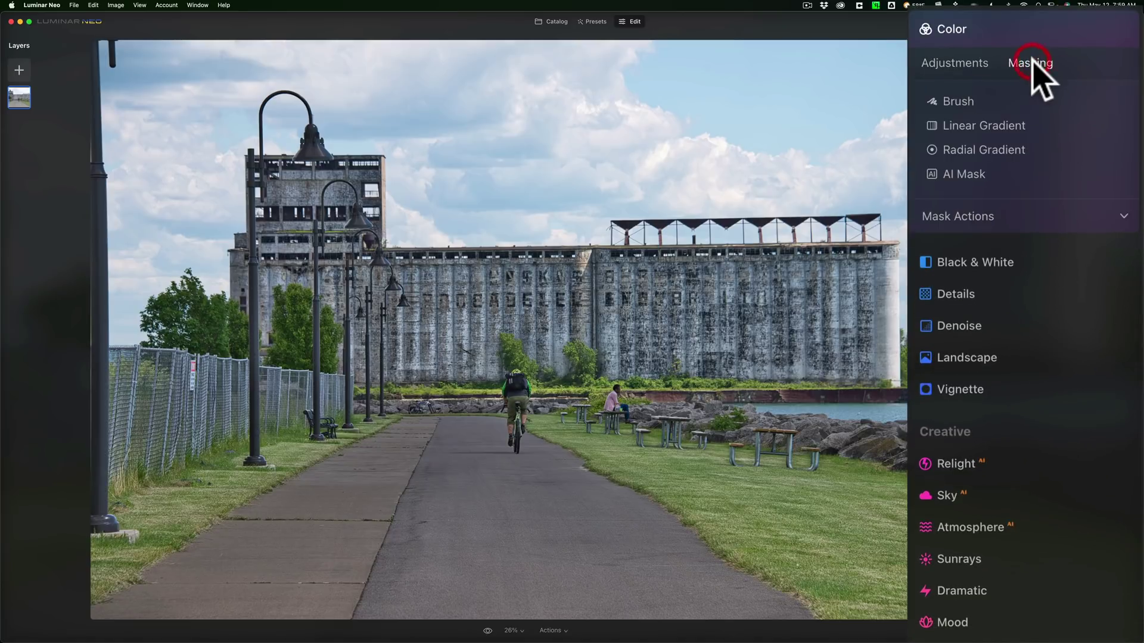
left_click(962, 174)
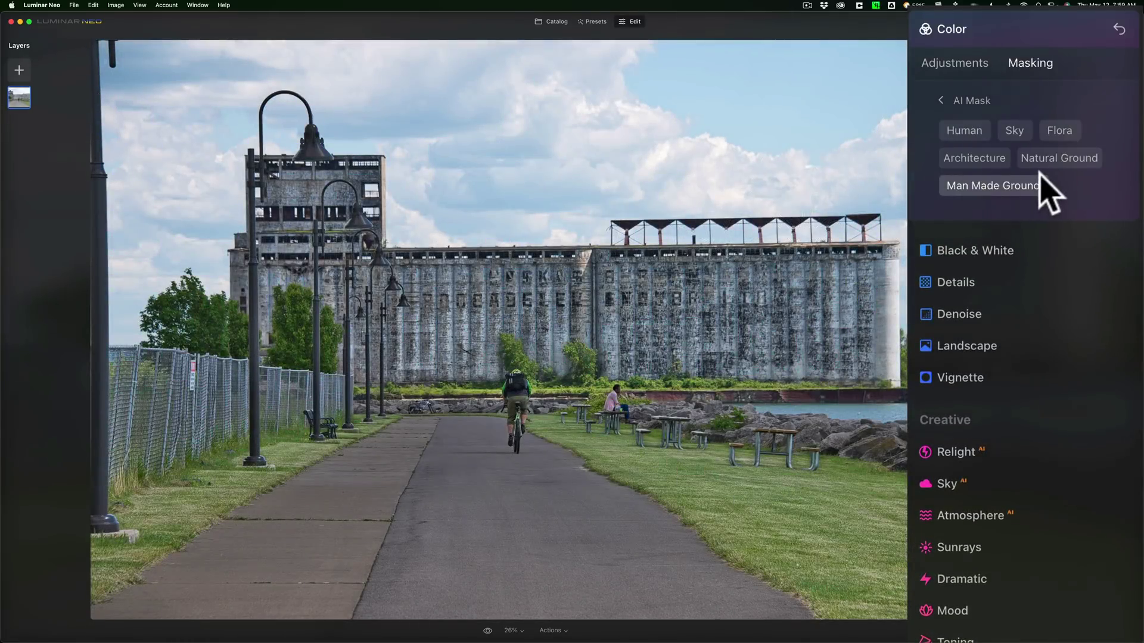
left_click(1018, 134)
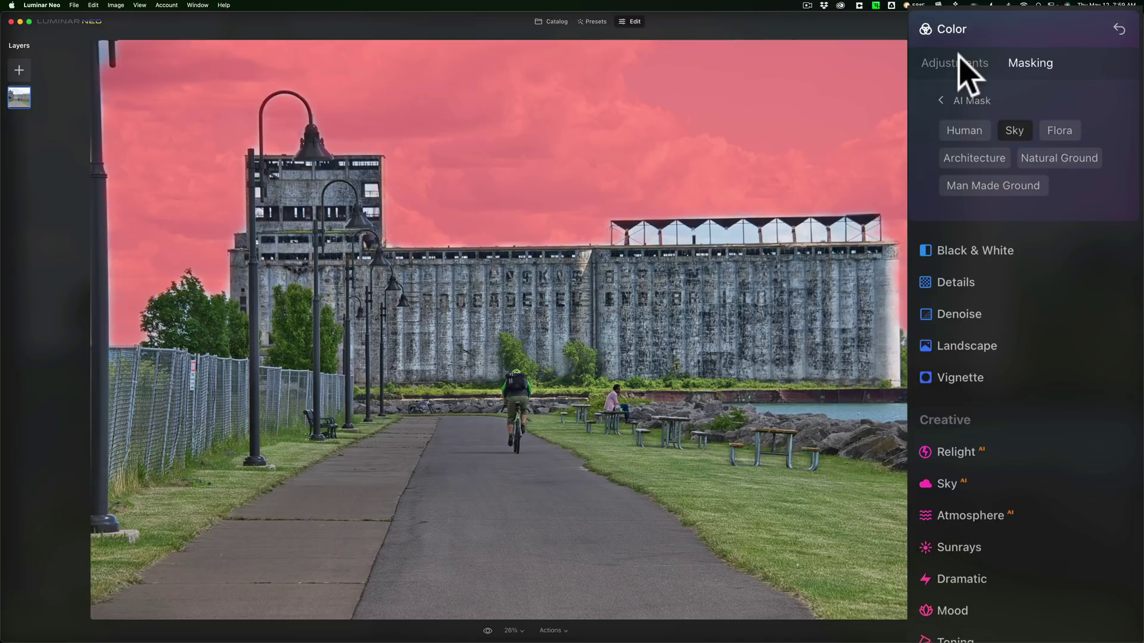
left_click(957, 60)
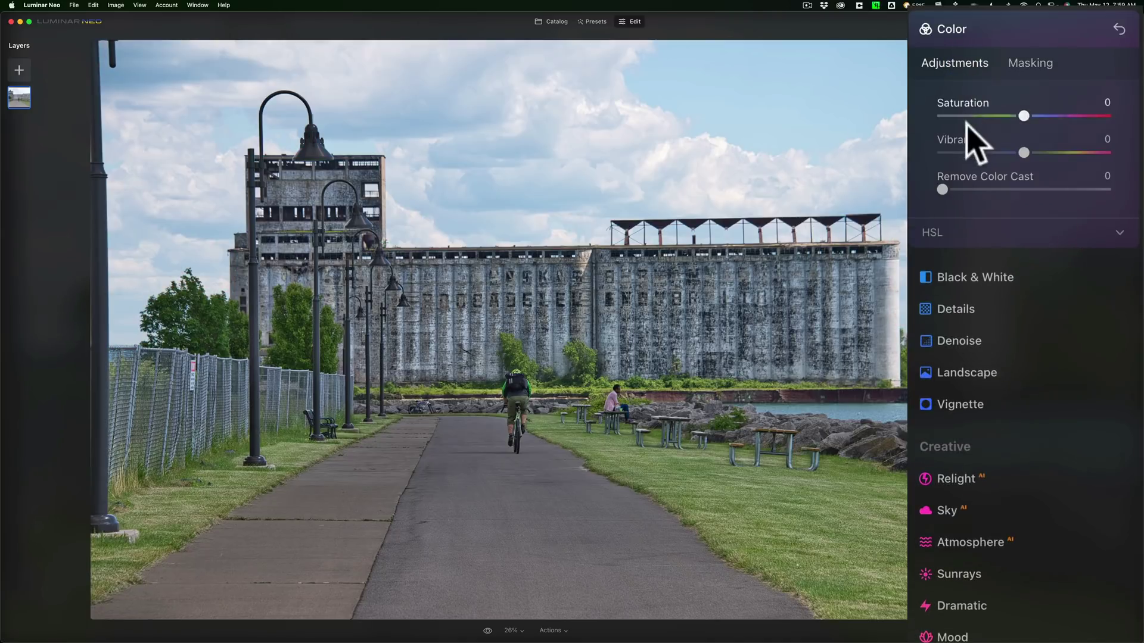
Expand HSL and set Luminance Blue to -98 and Cyan to -22.
left_click(999, 229)
scroll(1019, 280, "down", 1)
left_click(1024, 267)
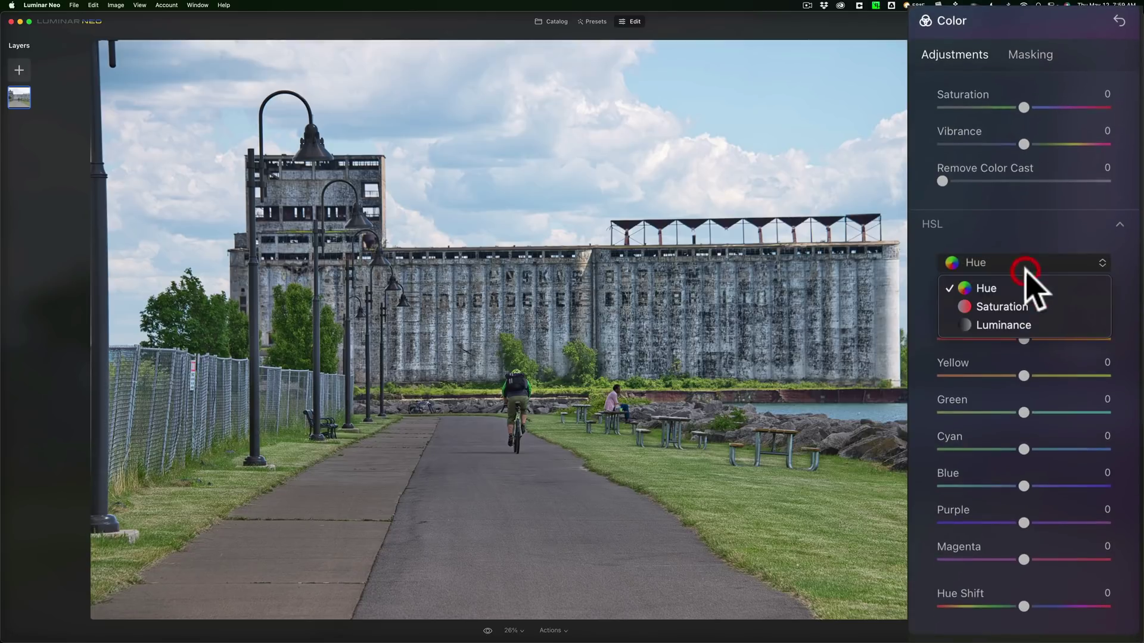
left_click(1014, 325)
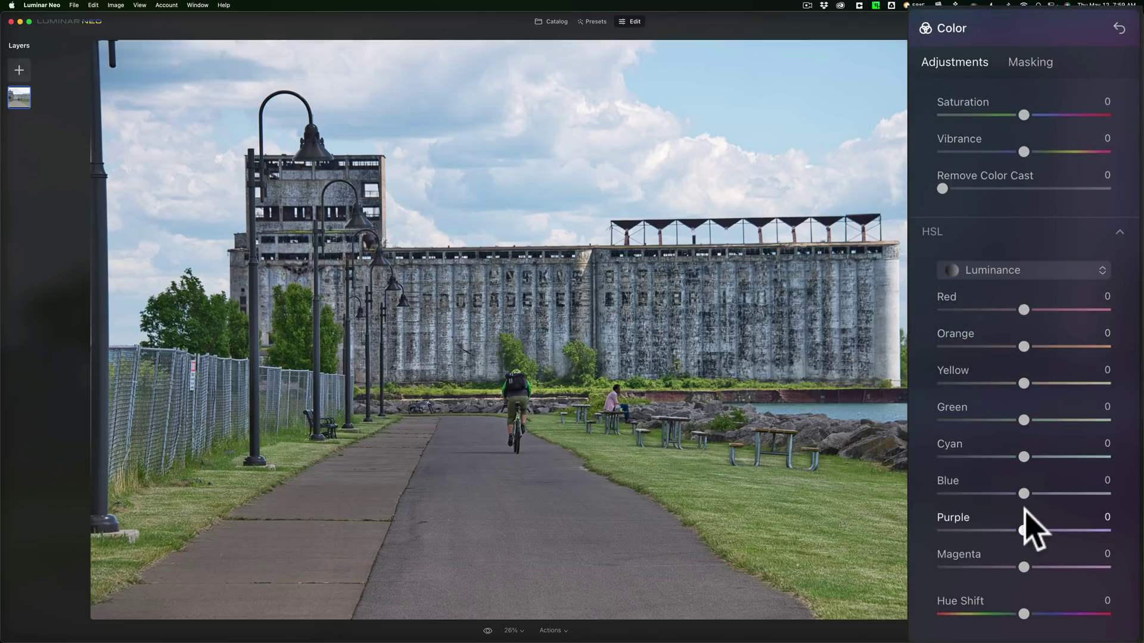
left_click_drag(1023, 494, 942, 494)
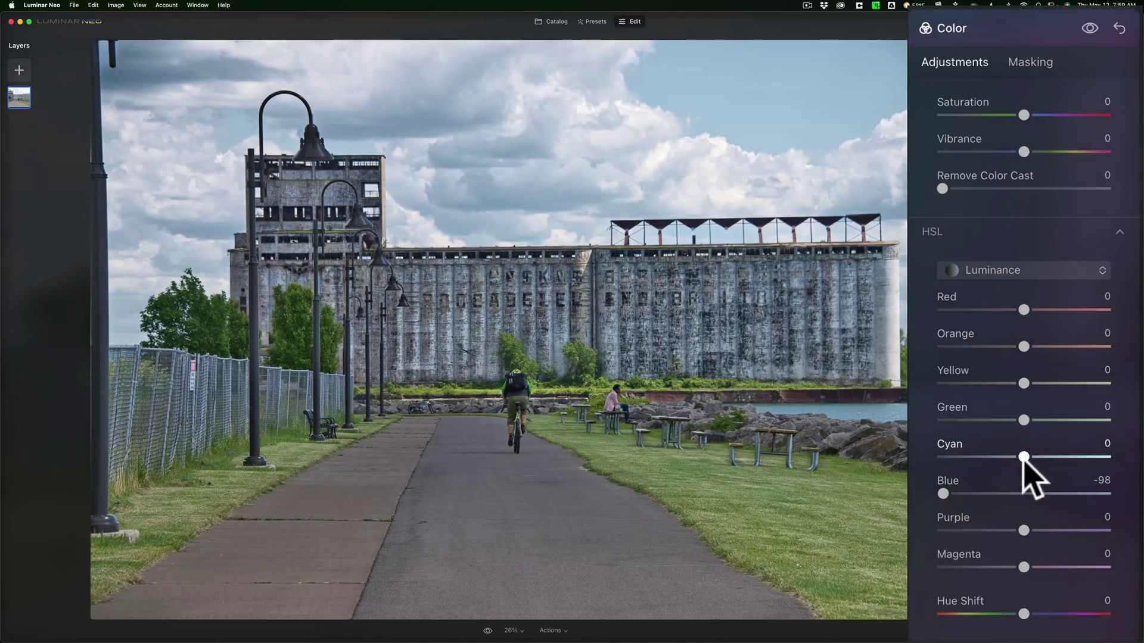
mouse_move(1023, 457)
left_mouse_down()
mouse_move(973, 457)
mouse_move(1004, 455)
left_mouse_up()
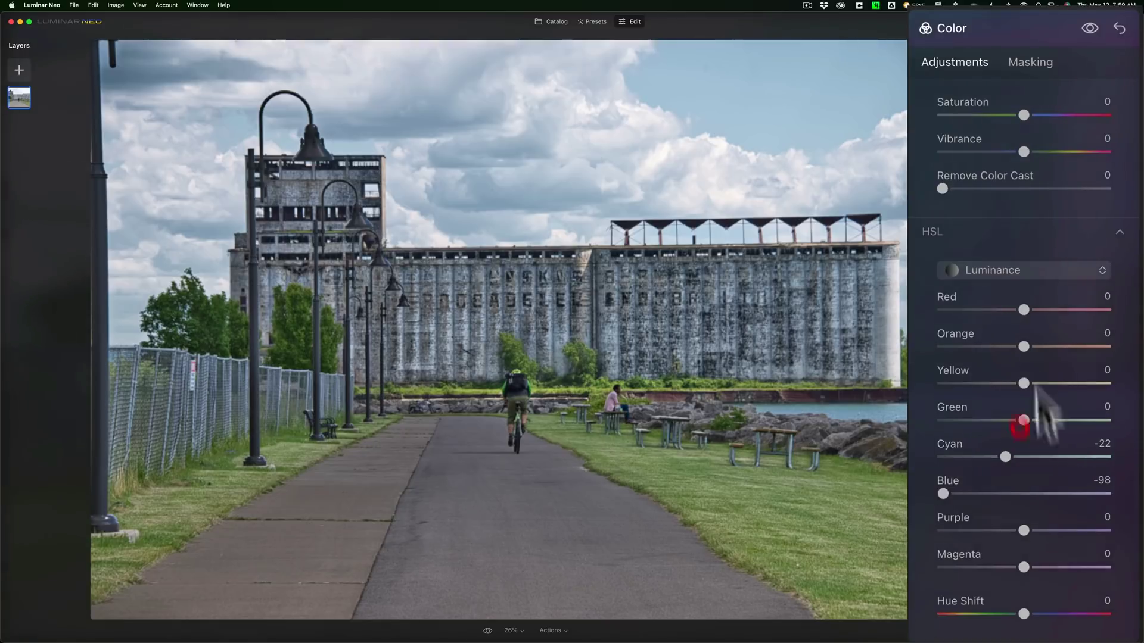
Raise HSL Blue saturation to 54.
left_click(1007, 275)
left_click(1008, 314)
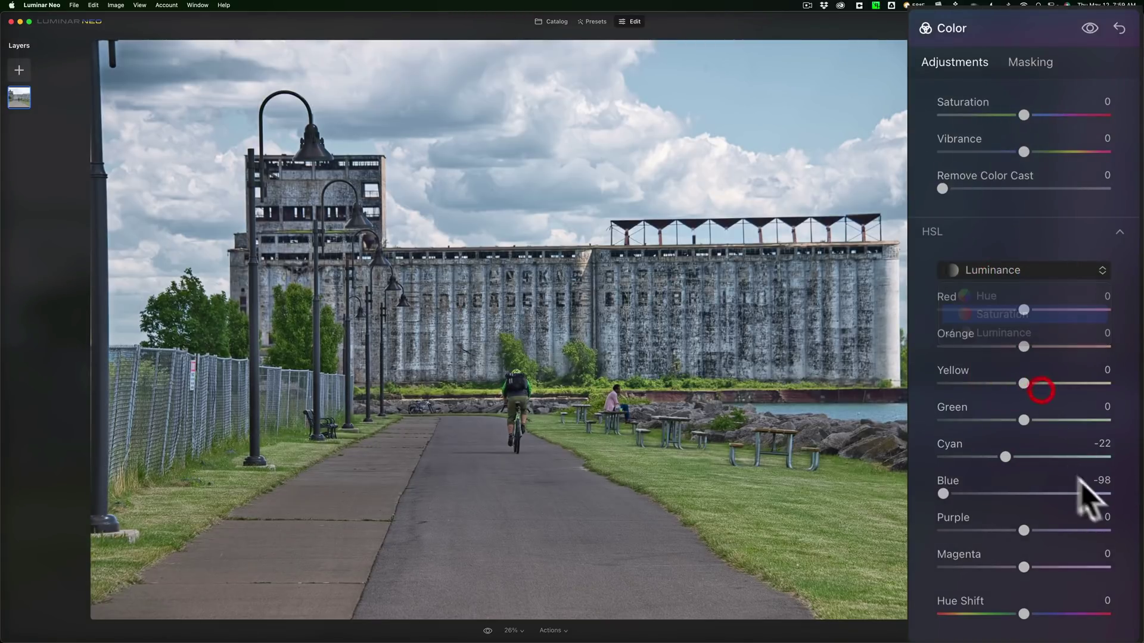
left_click_drag(1024, 494, 1068, 495)
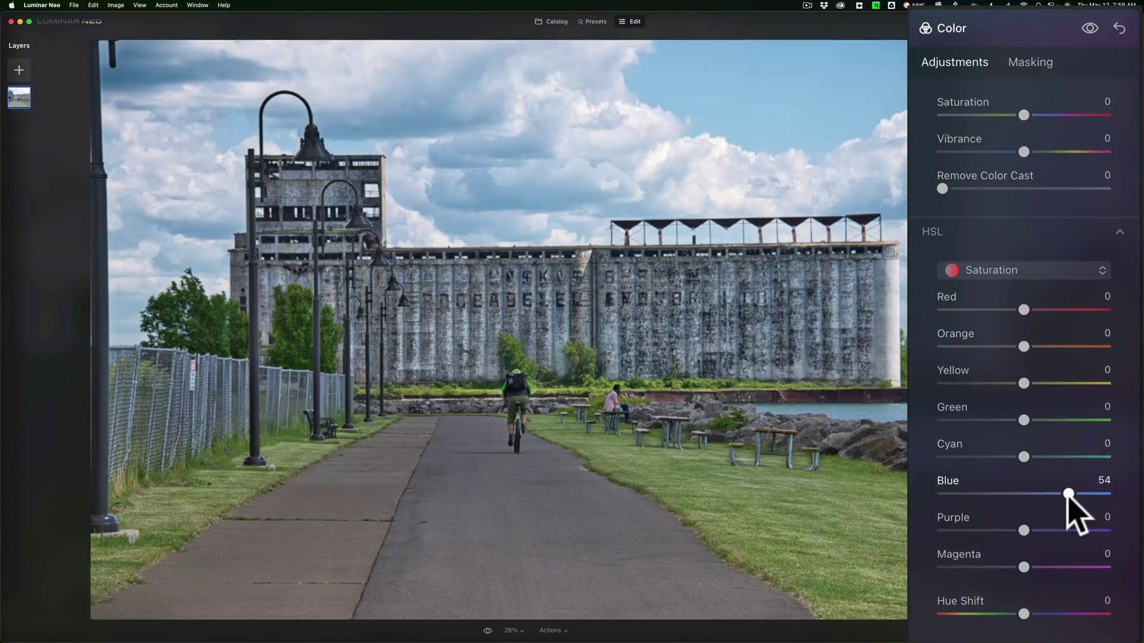
left_click(1068, 494)
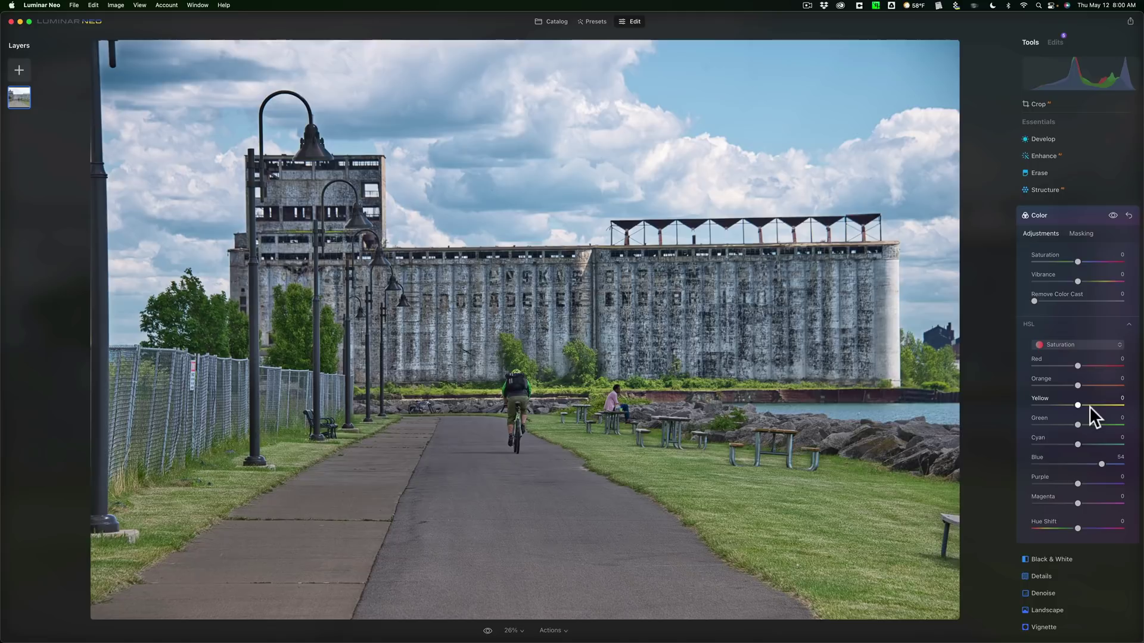
Collapse Color and expand Supercontrast in the Professional tools.
left_click(1065, 215)
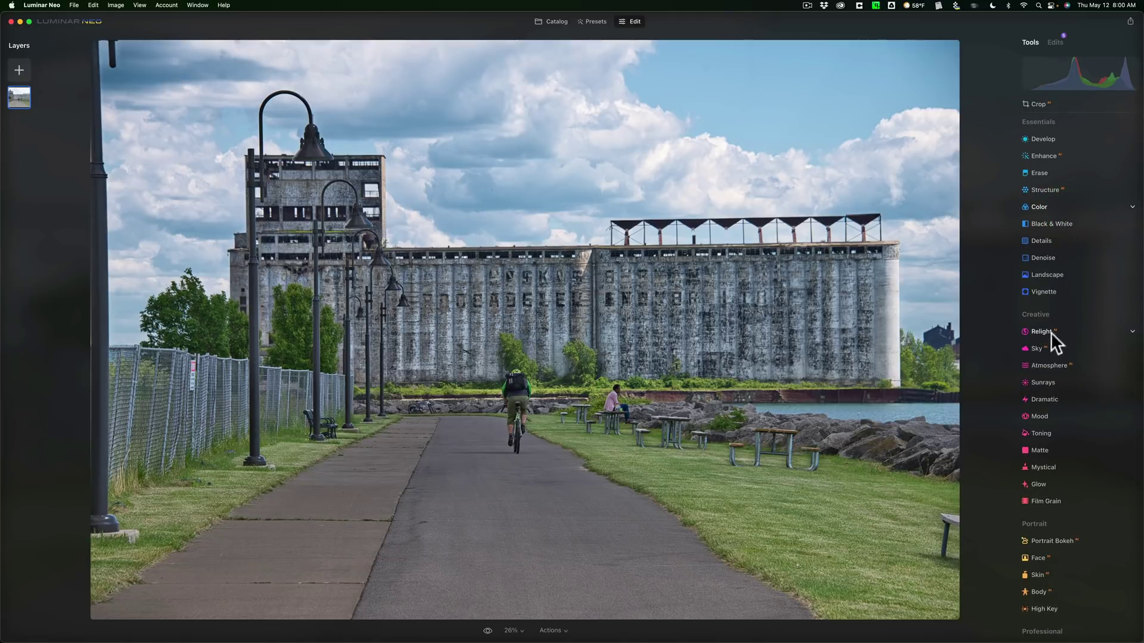
scroll(1054, 348, "down", 1)
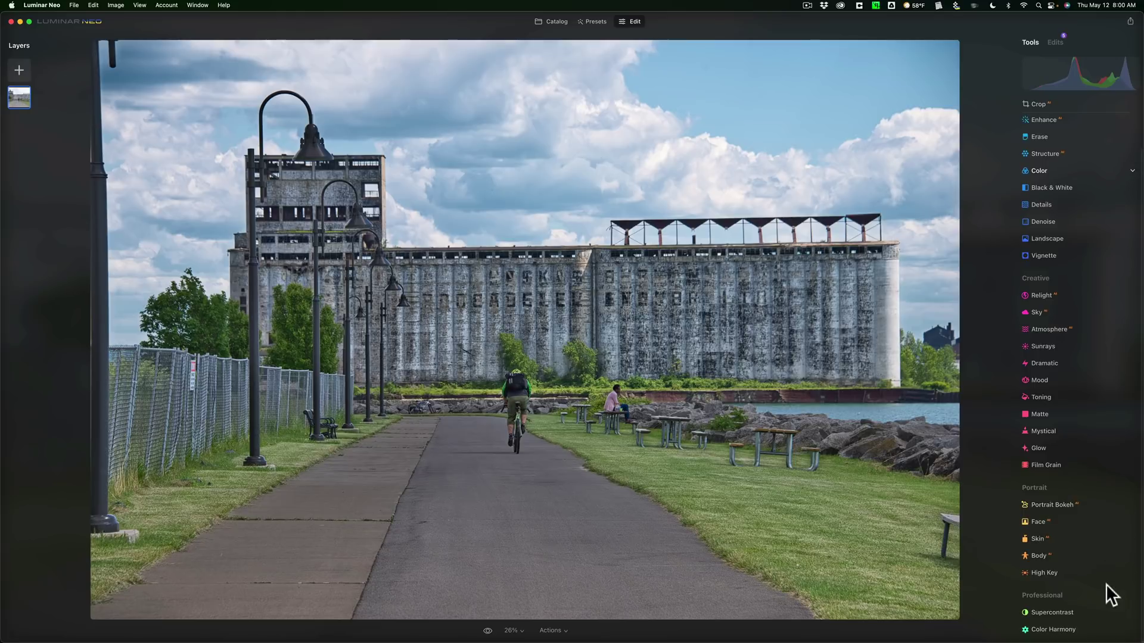
left_click(1078, 611)
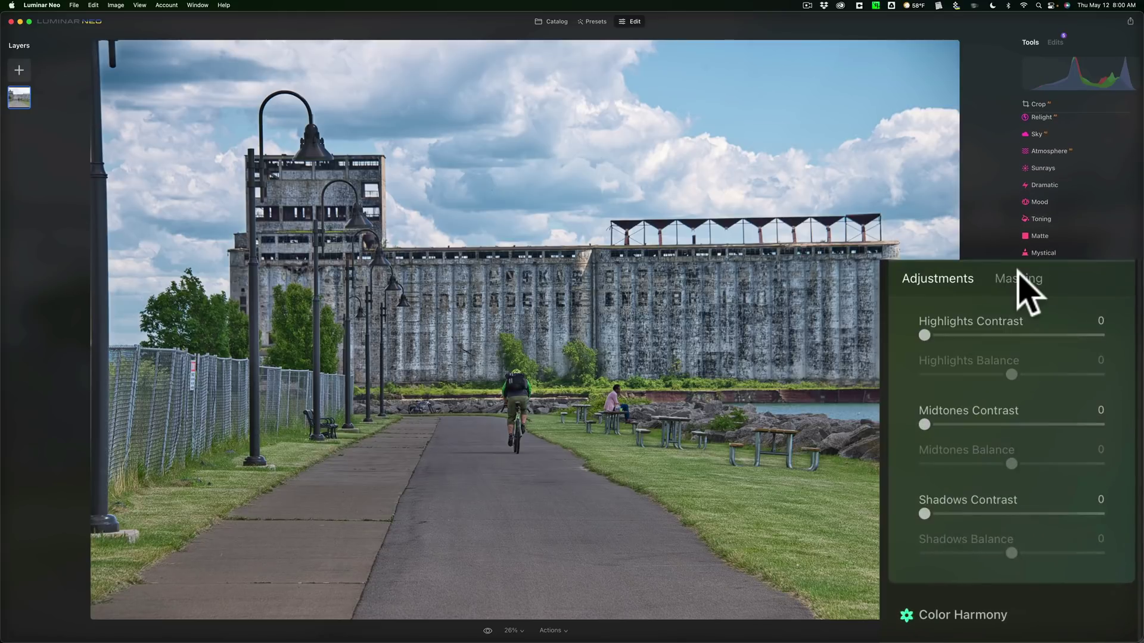
Limit Supercontrast to the grain elevator with an Architecture AI mask.
left_click(1081, 490)
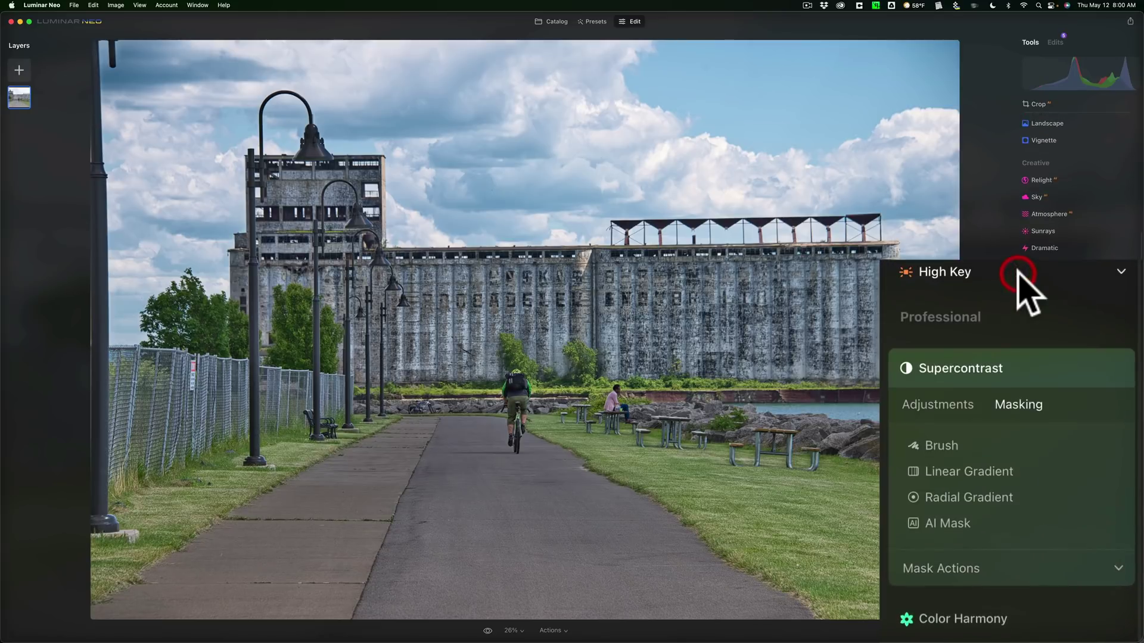
left_click(941, 524)
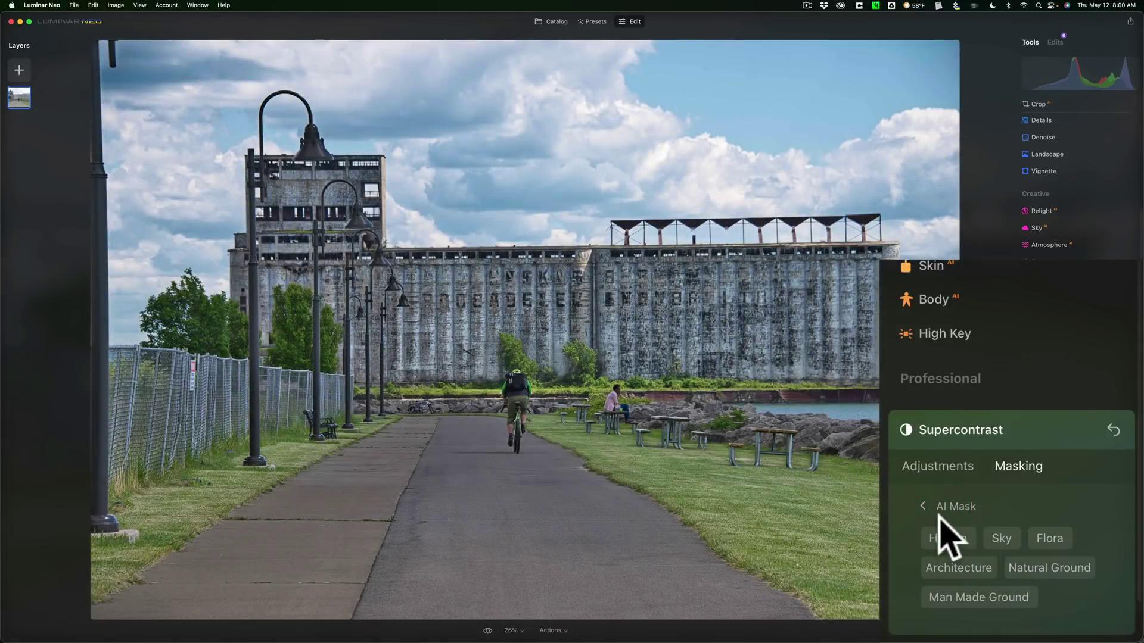
left_click(937, 466)
scroll(933, 464, "down", 3)
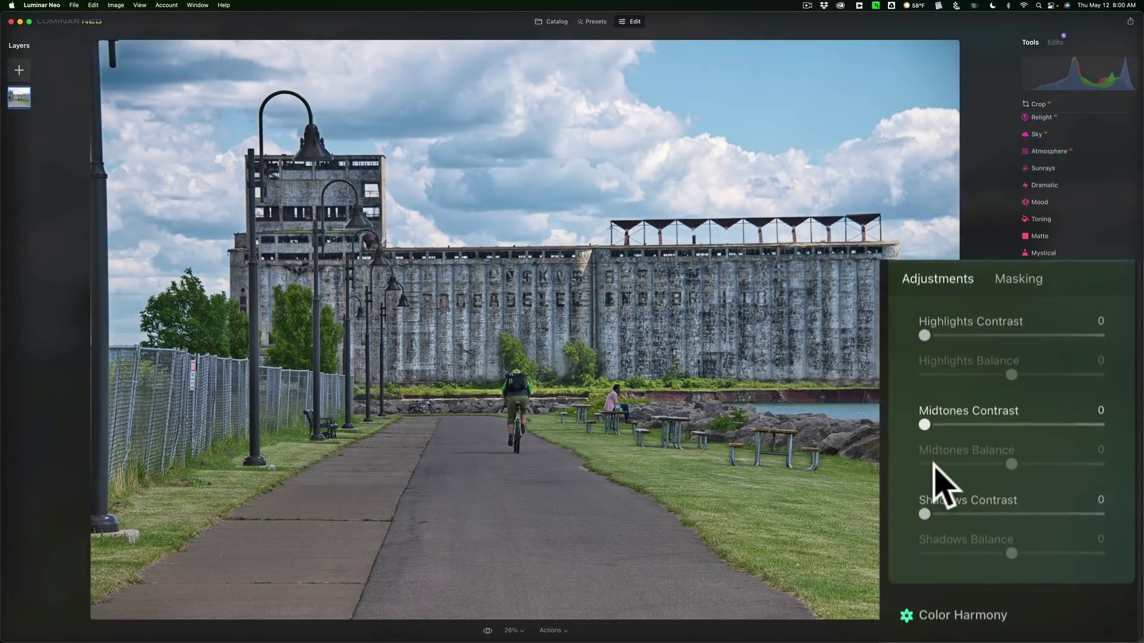
left_click(1013, 281)
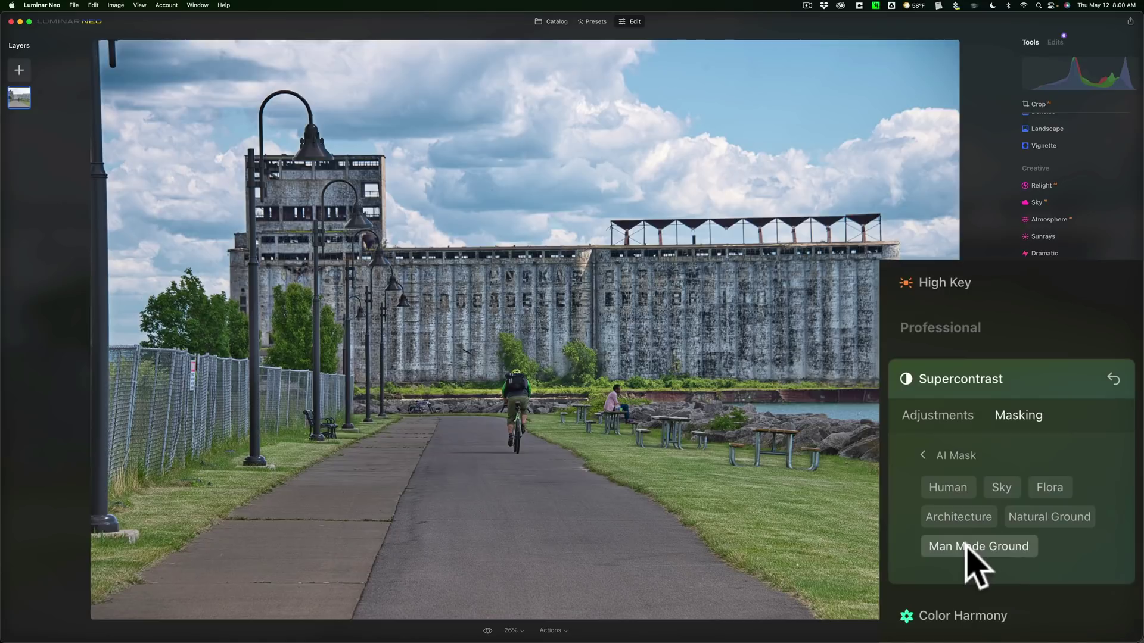
left_click(959, 517)
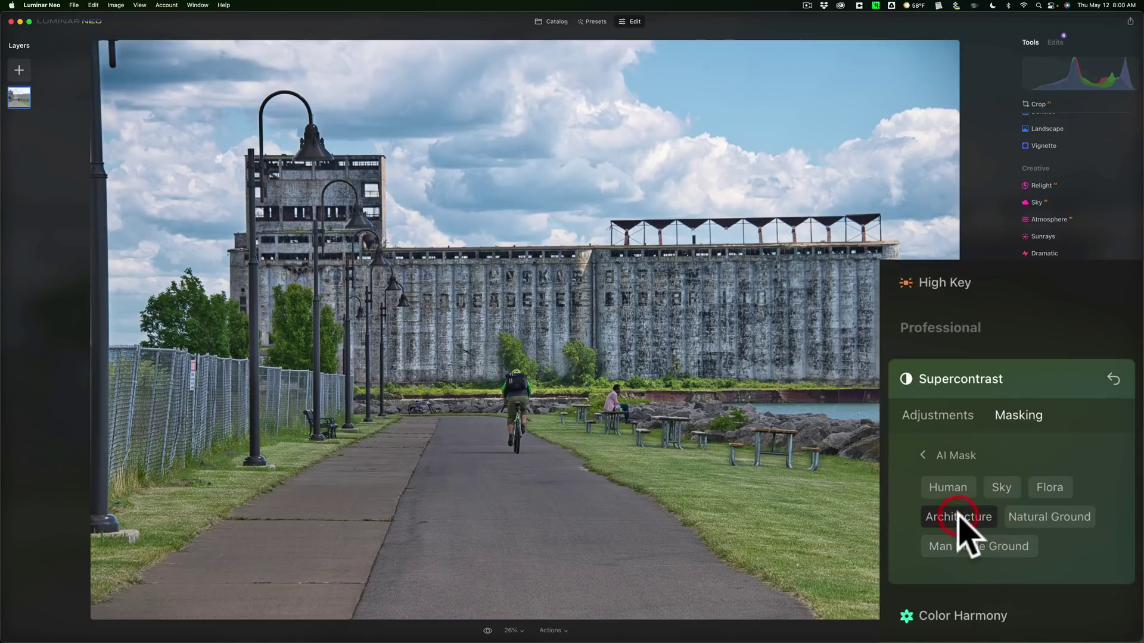
Set Supercontrast Highlights Contrast and Midtones Contrast both to 32 on the masked grain elevator.
left_click(946, 416)
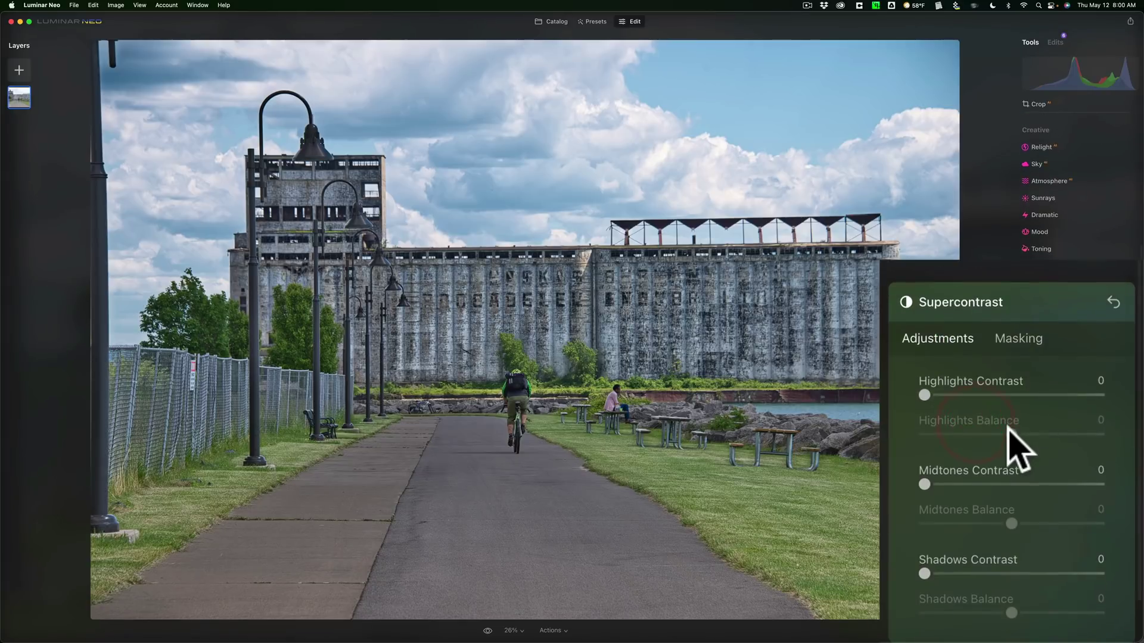
left_click(980, 335)
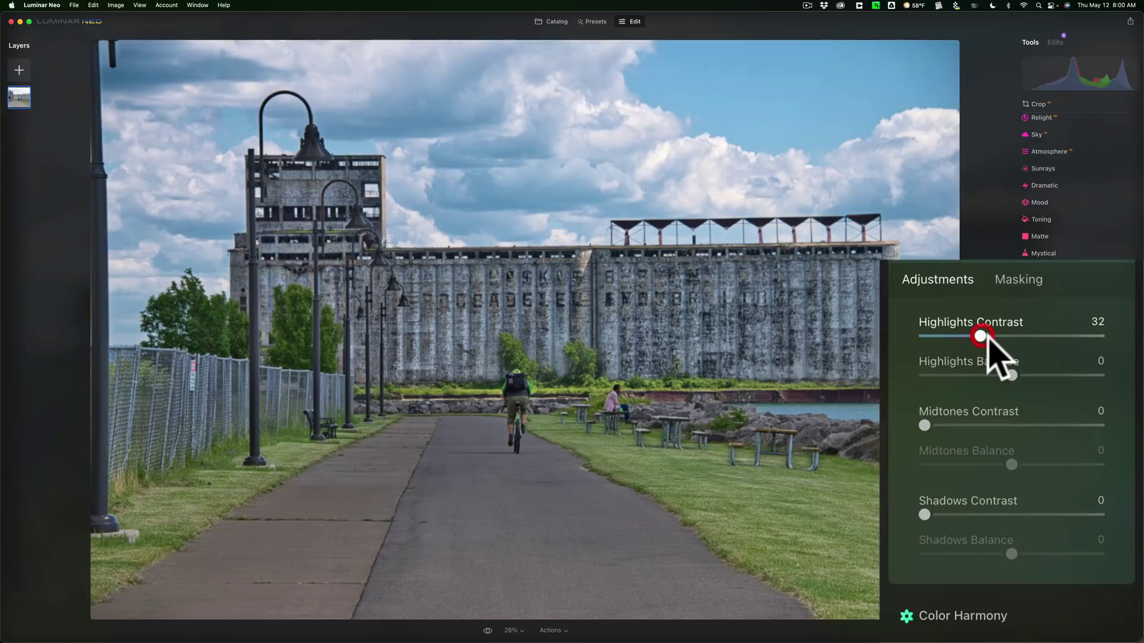
left_click(979, 425)
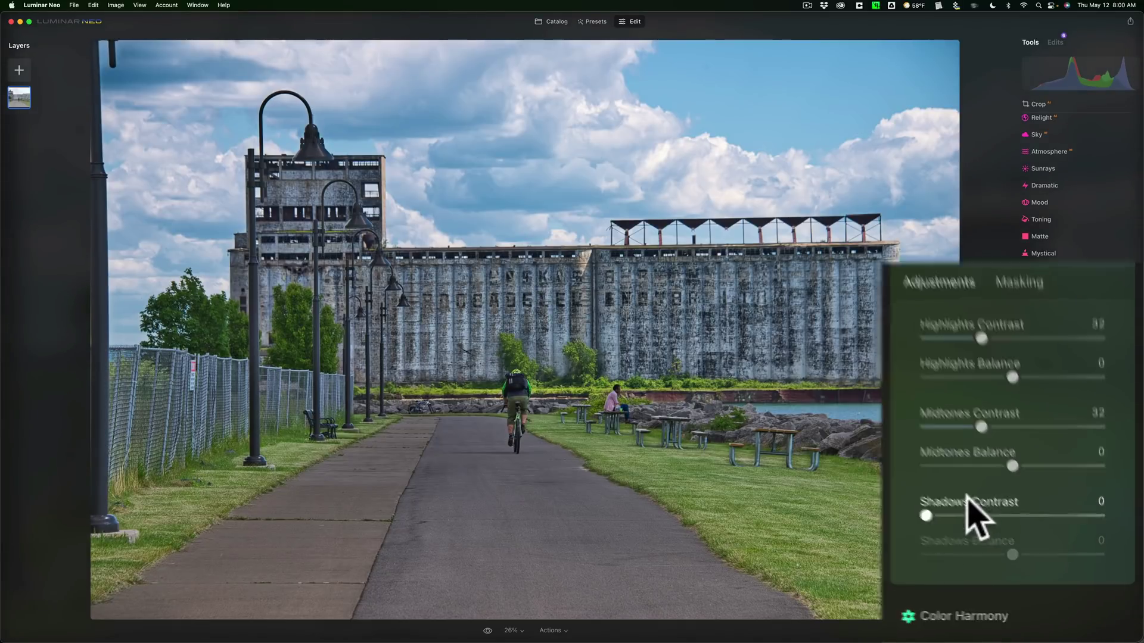
left_click(1082, 442)
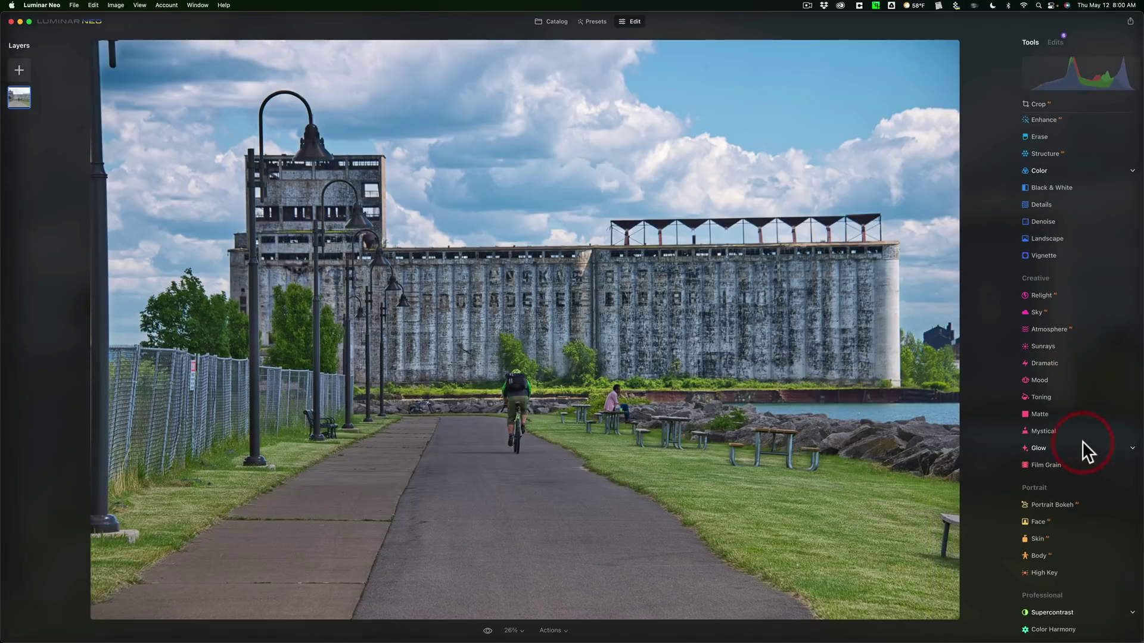